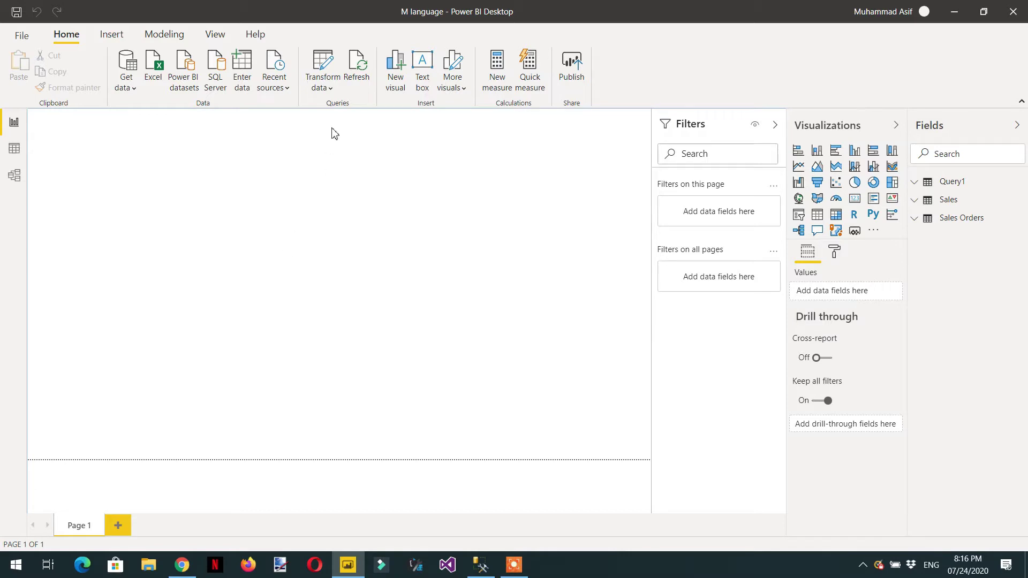
Launch the Power Query Editor via the Transform data menu
left_click(331, 90)
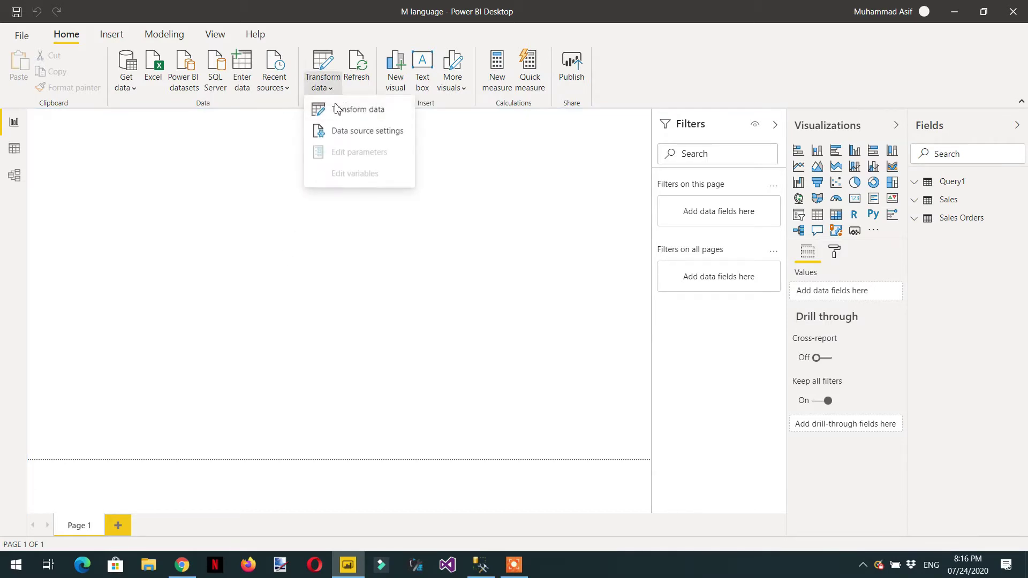
left_click(340, 109)
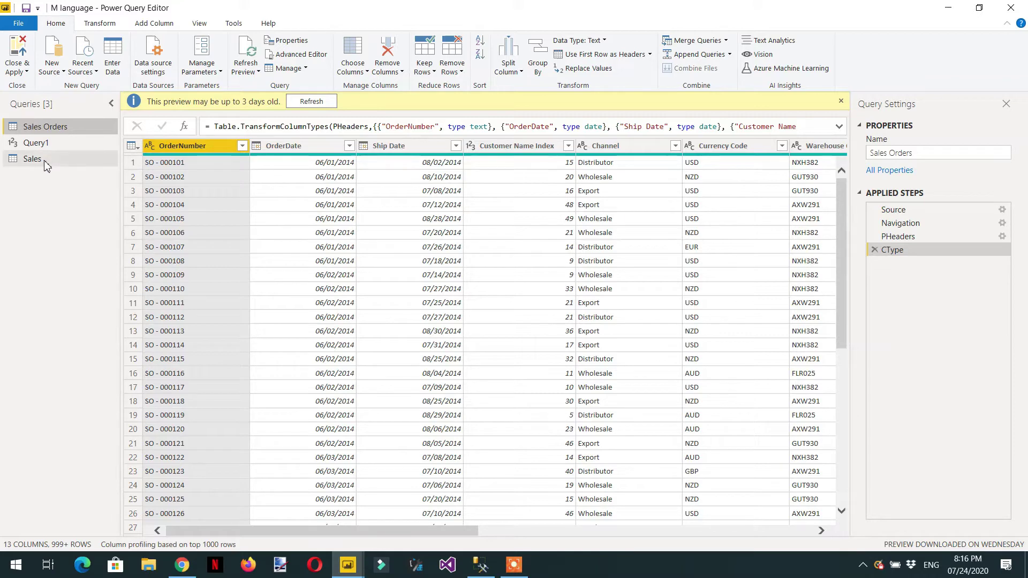
Refresh the preview and duplicate the Sales query by copy and paste
left_click(315, 107)
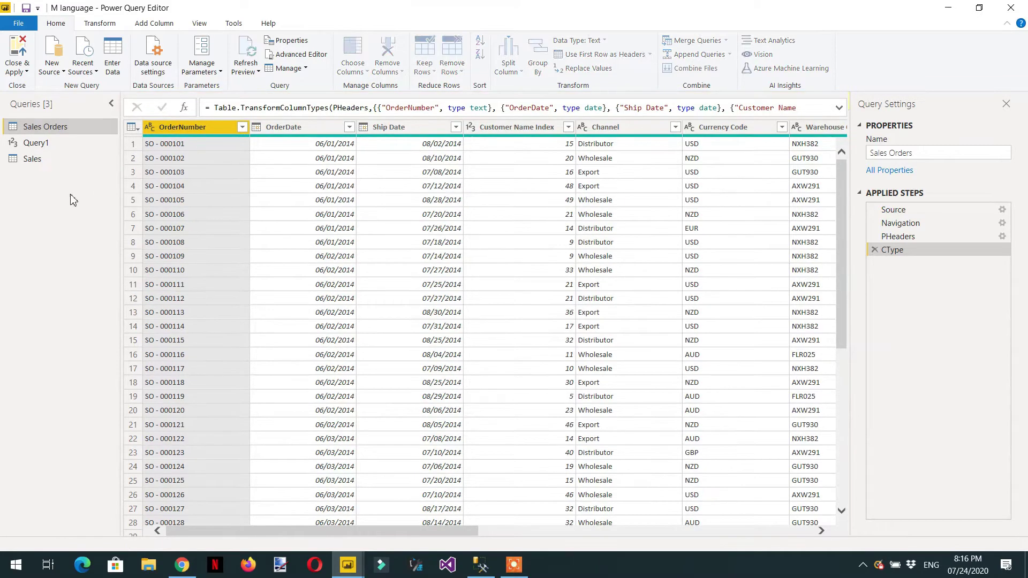
left_click(35, 164)
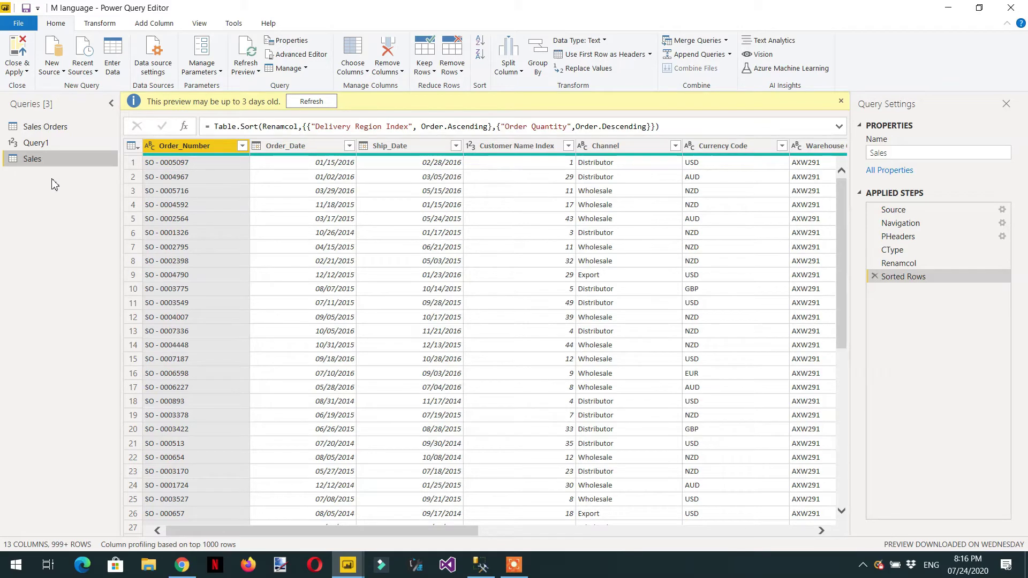
key("ctrl+c")
key("ctrl+v")
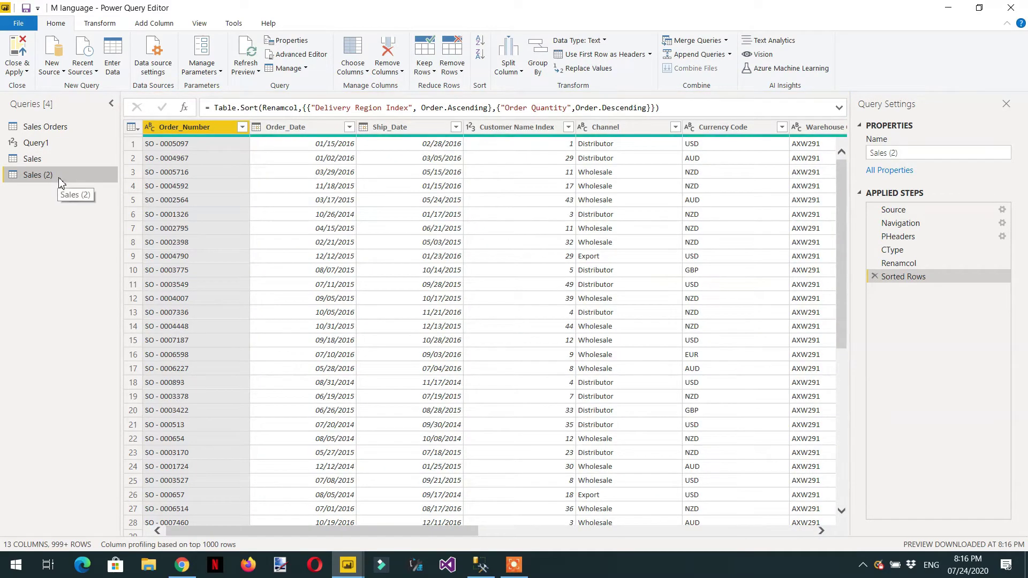
Rename the duplicated query from Sales (2) to Sales2
left_click(939, 154)
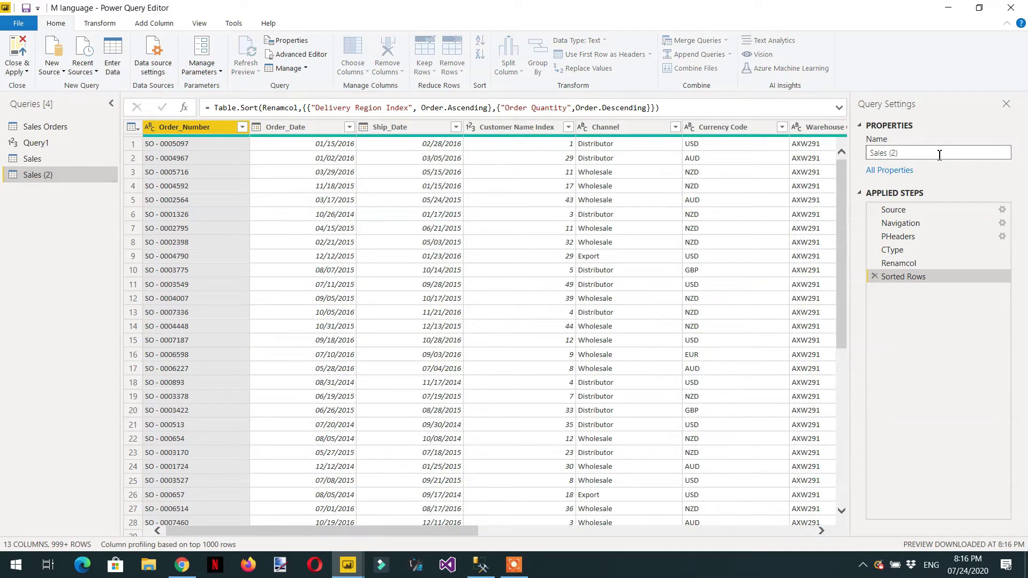
key("BackSpace")
key("BackSpace")
key("BackSpace")
key("BackSpace")
type("2")
key("Return")
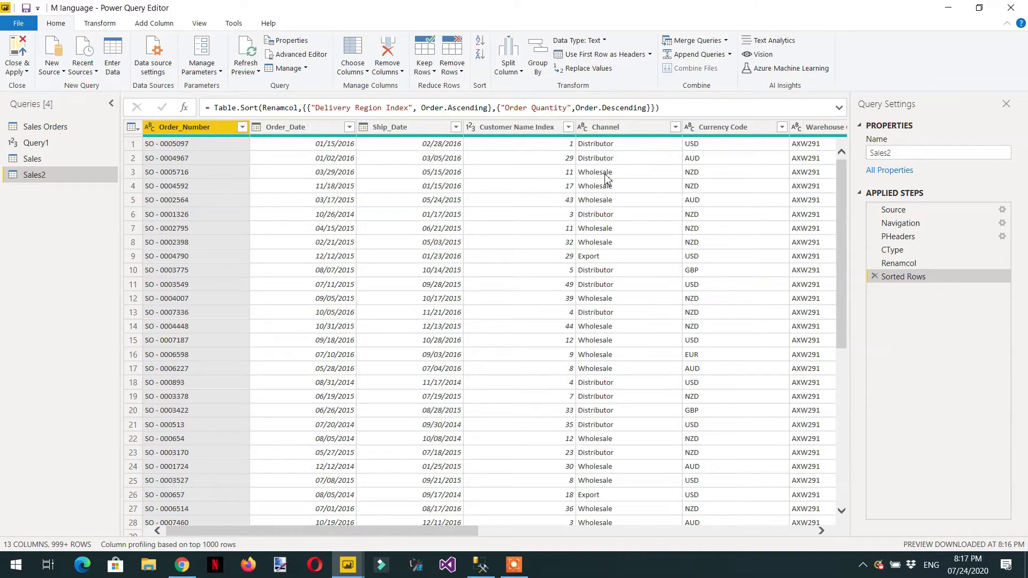
mouse_move(276, 149)
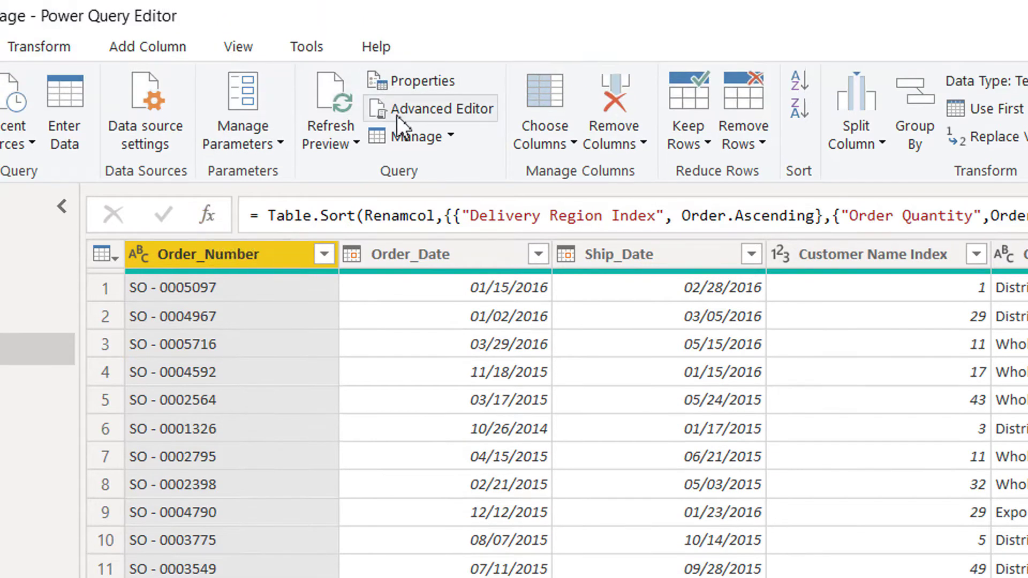
Add a Custom1 step reading = #"Sorted Rows"[Channel] to return the Channel list
left_click(208, 220)
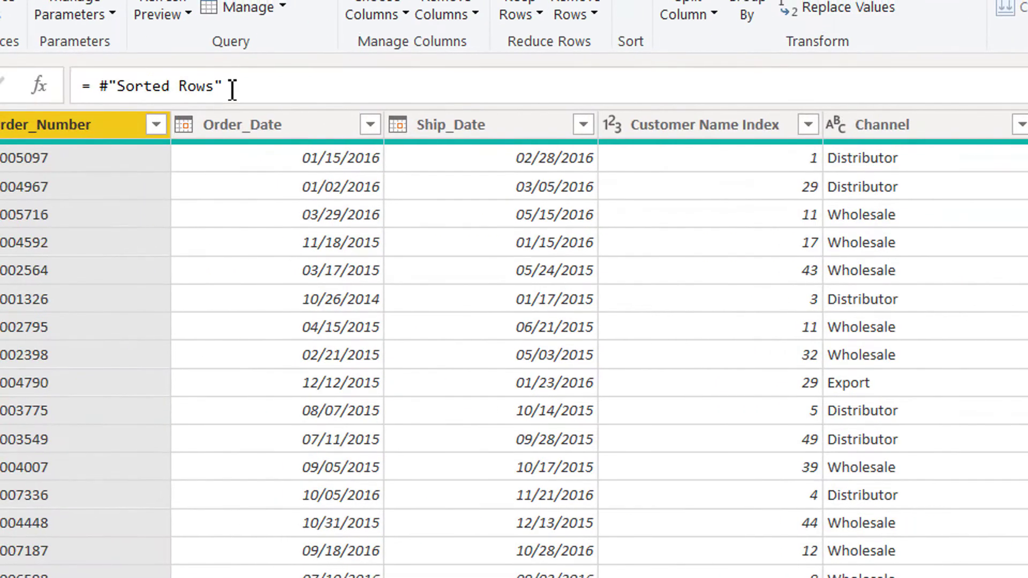
left_click(233, 89)
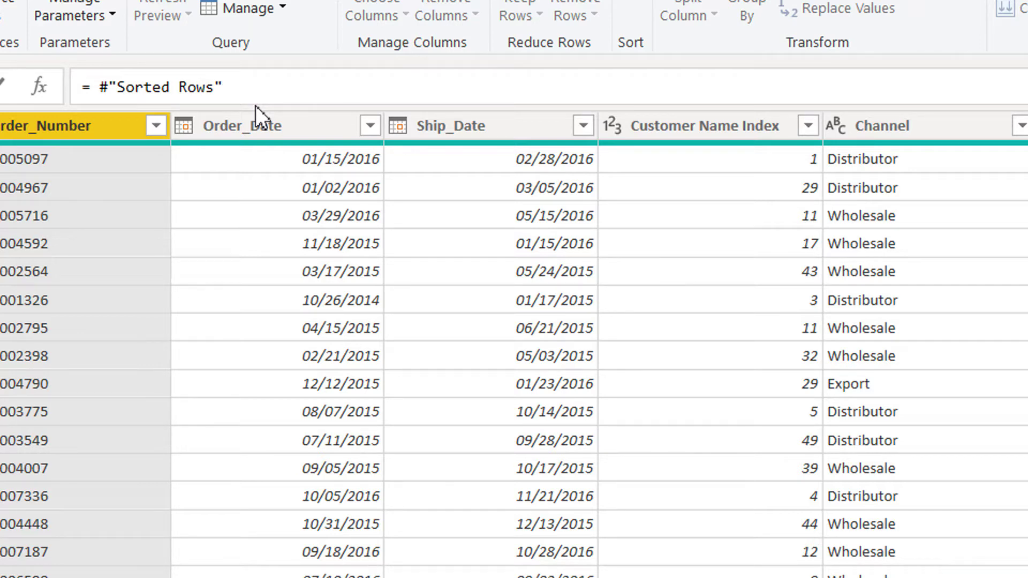
type("[Channel")
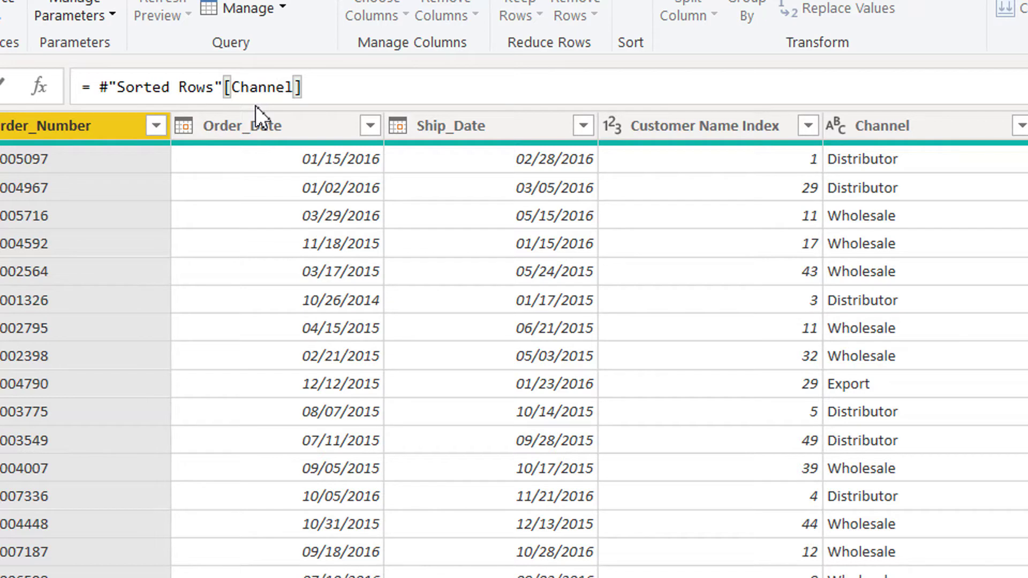
key("Return")
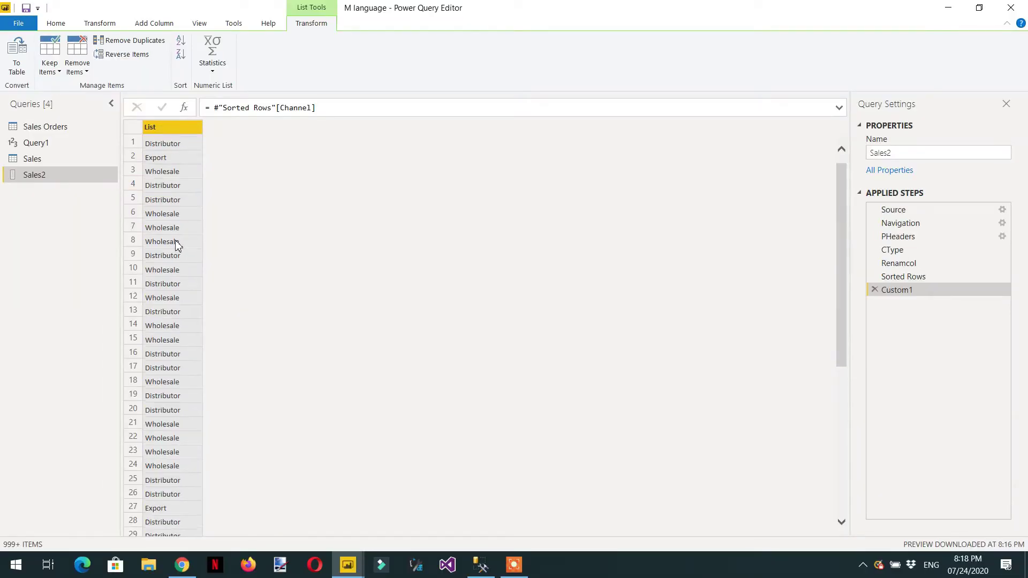
Add a Custom2 step whose formula is = Custom1
scroll(315, 425, "down", 10)
scroll(760, 405, "up", 10)
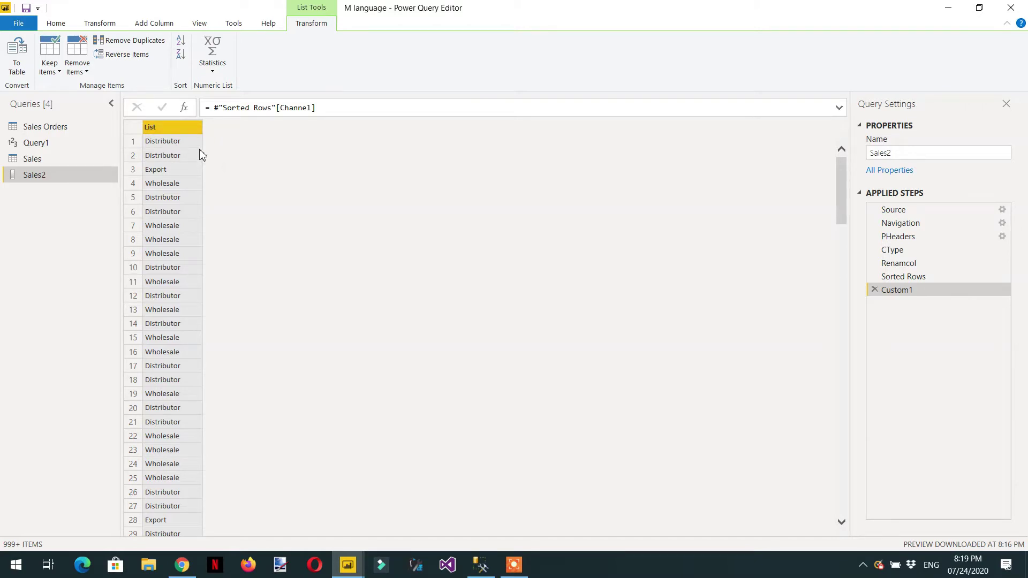
left_click(187, 113)
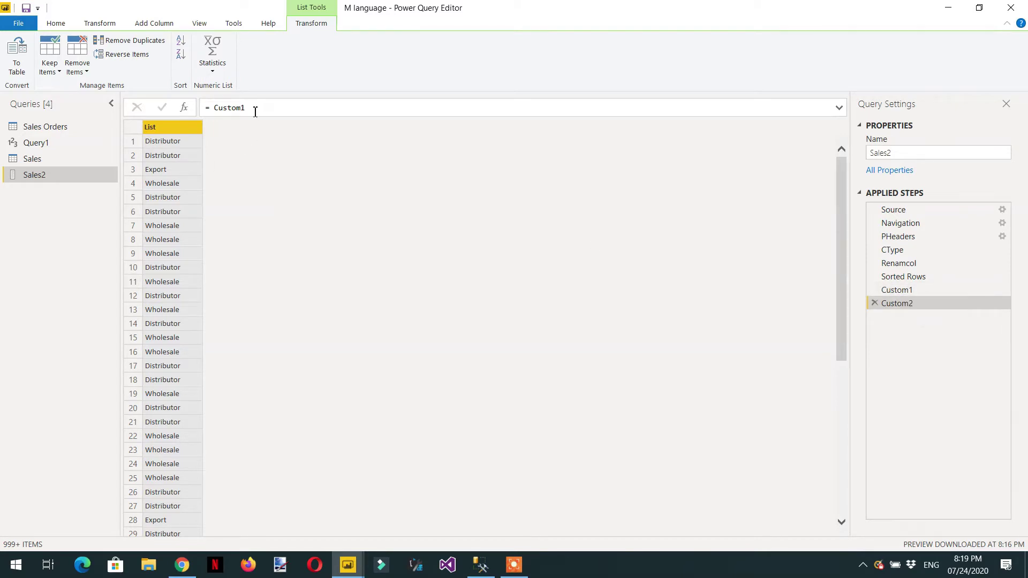
left_click(215, 109)
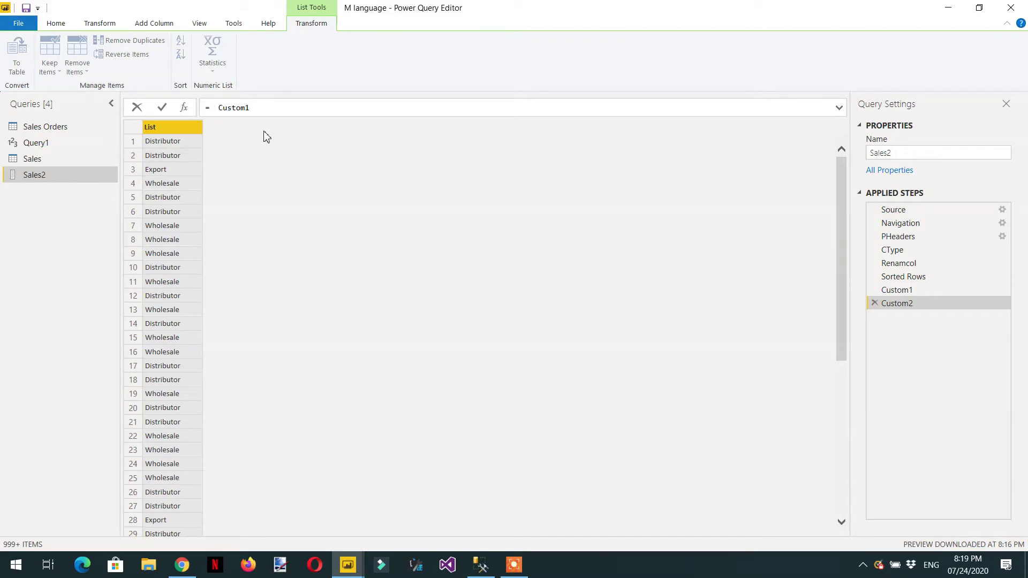
Set Custom2 to = List.Distinct(Custom1), showing Distributor, Export, Wholesale, then delete Custom2
type("list")
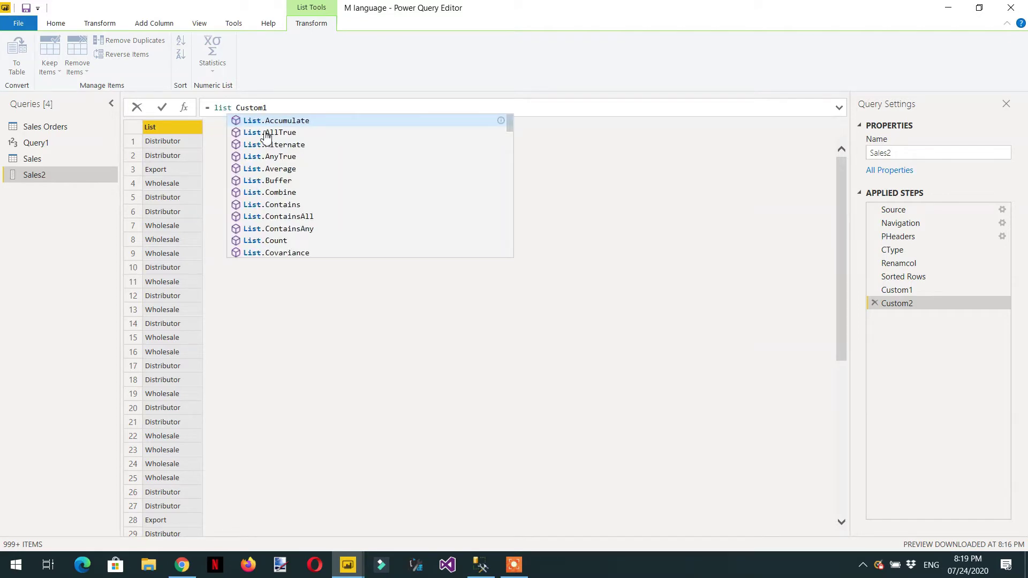
type(".")
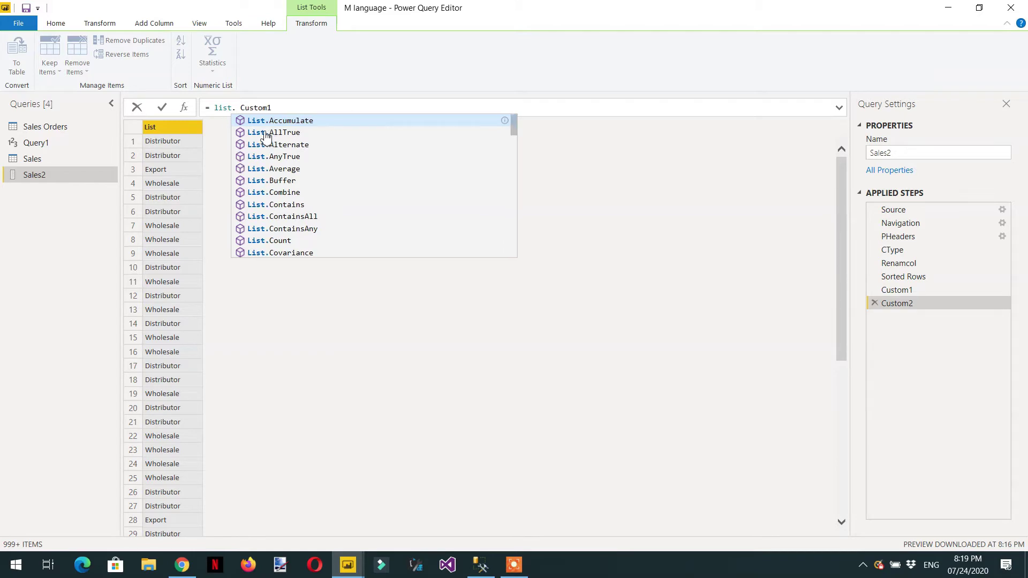
type("dis")
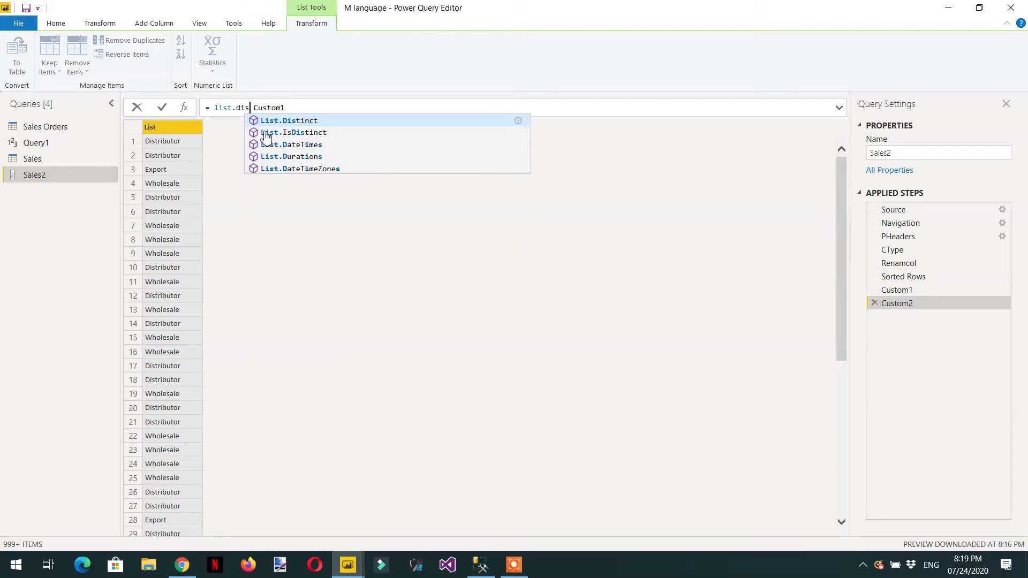
key("Tab")
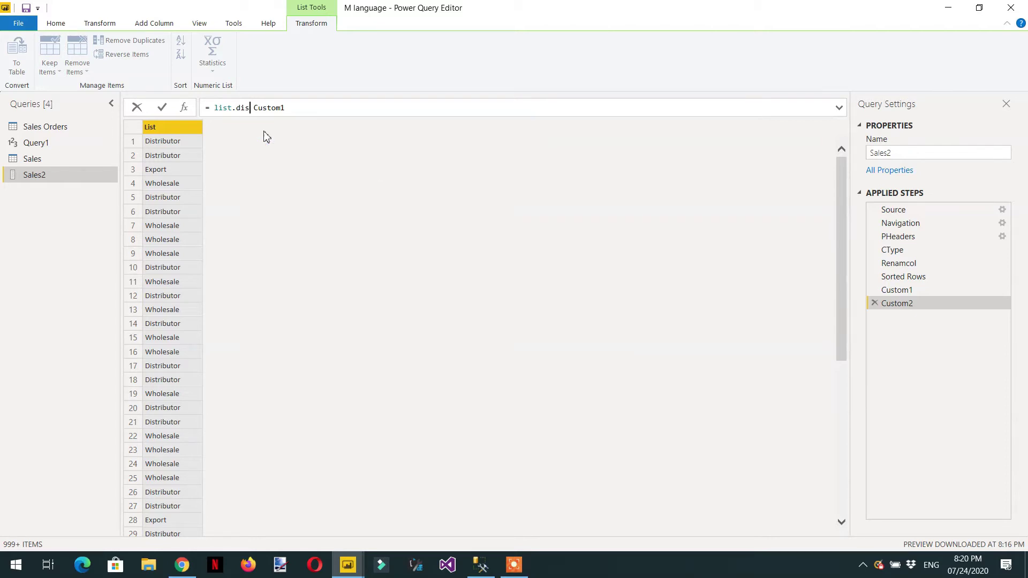
type("(")
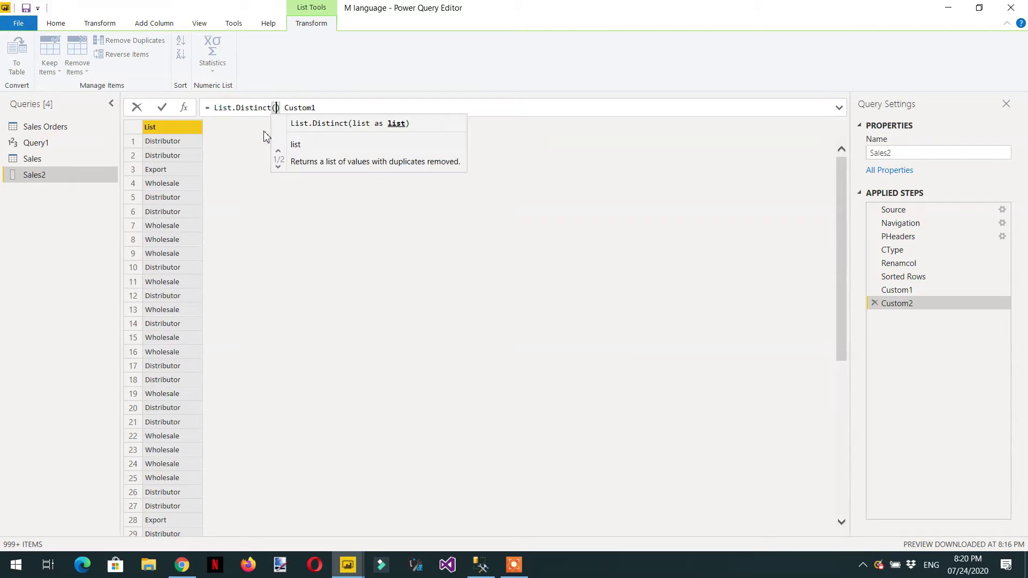
key("Escape")
key("Delete")
key("Delete")
key("Right")
key("Right")
key("Right")
key("Right")
key("Right")
key("Right")
key("Right")
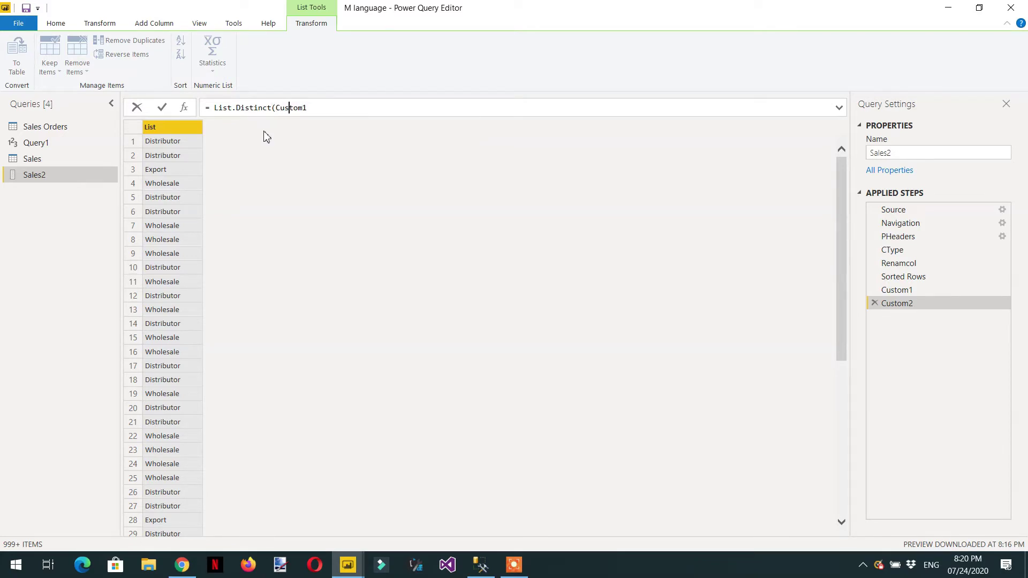
type(",")
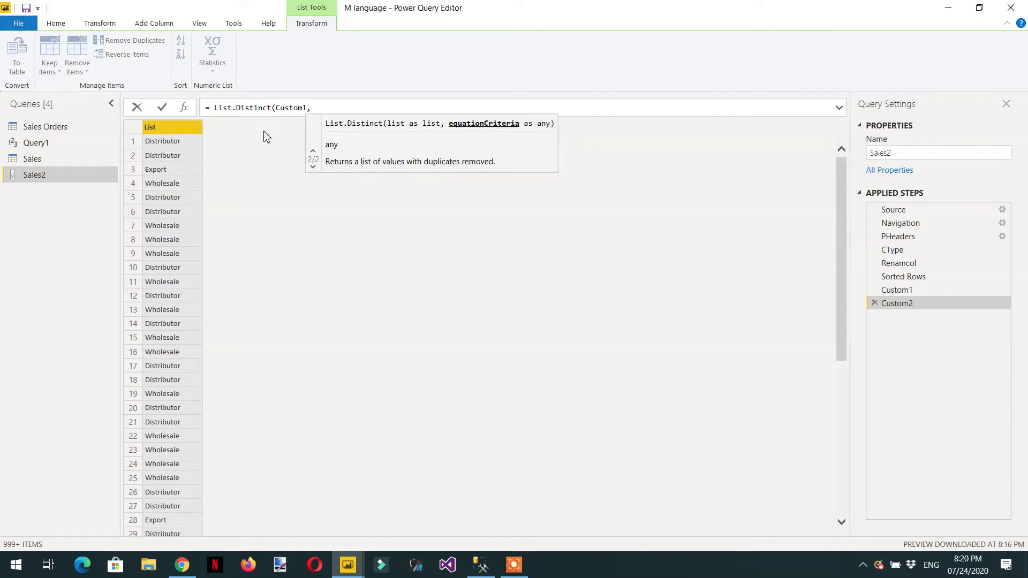
key("BackSpace")
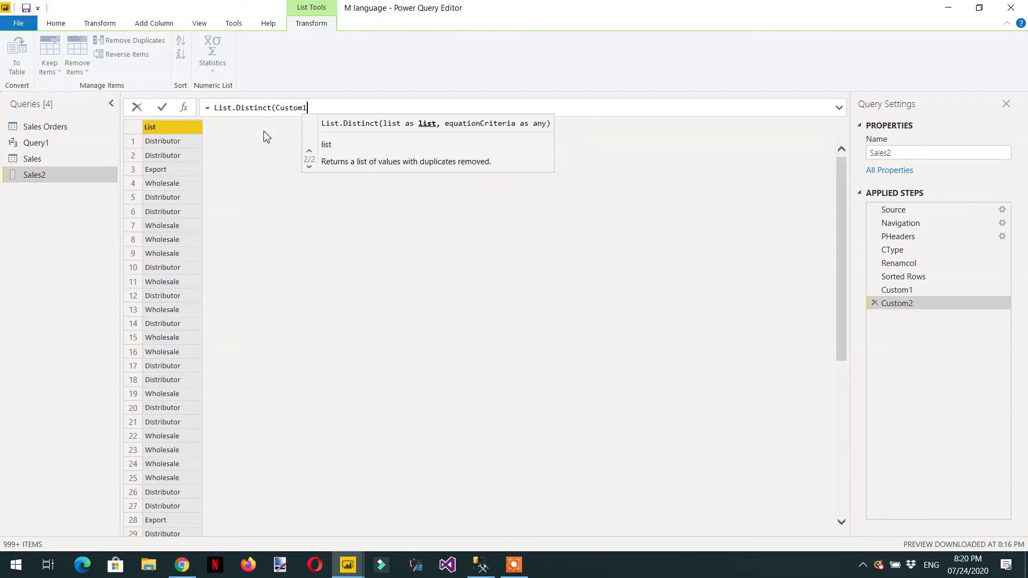
type(")")
key("Return")
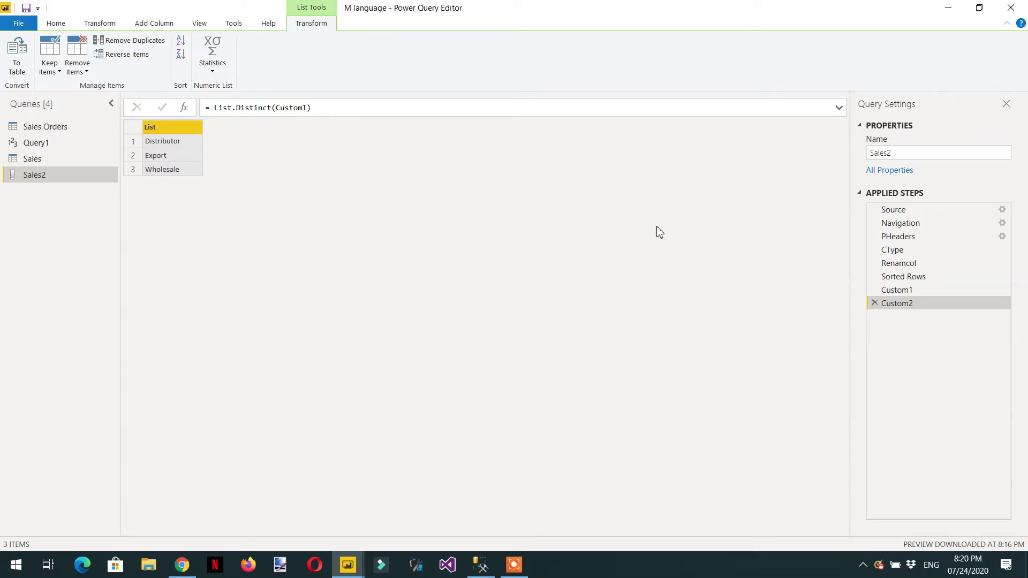
left_click(874, 303)
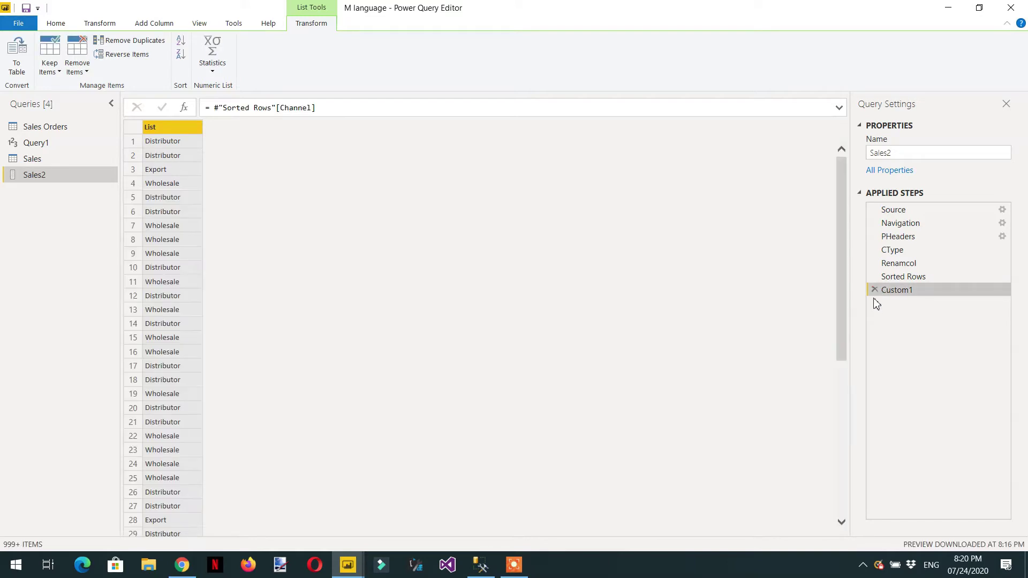
Delete the Custom1 and Sorted Rows steps, then add a new step reading = Renamcol
left_click(875, 290)
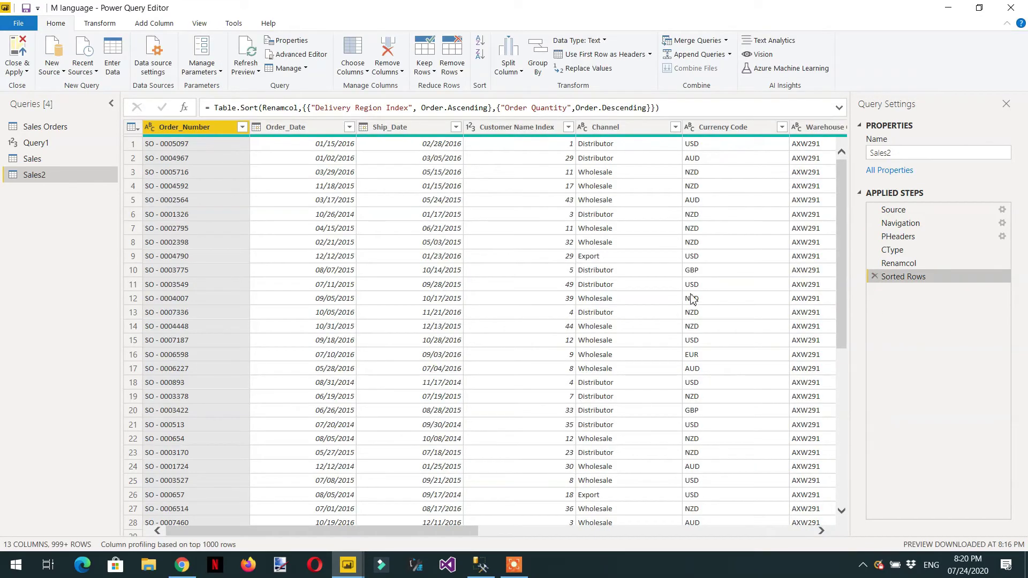
left_click(875, 276)
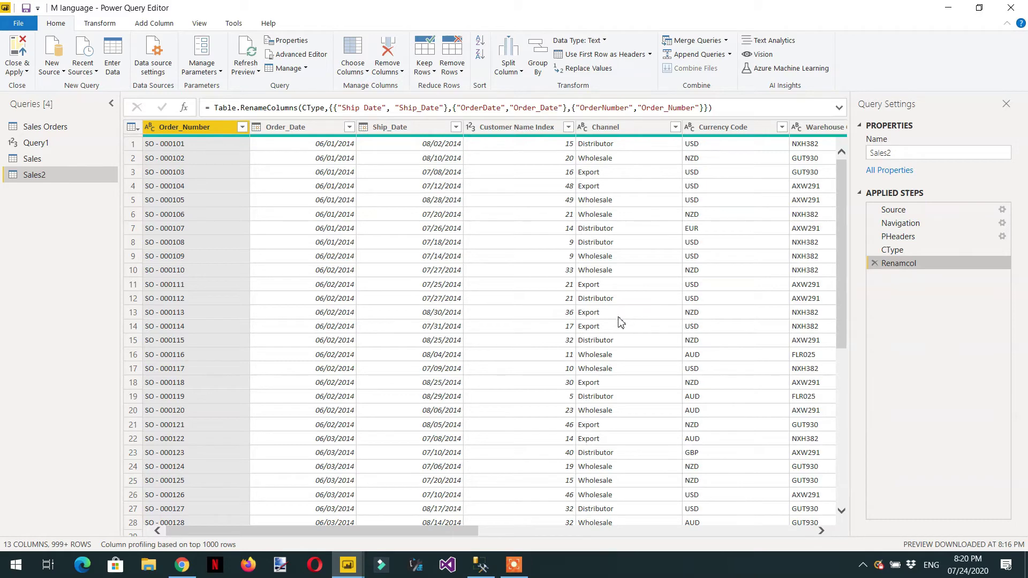
left_click_drag(466, 537, 714, 546)
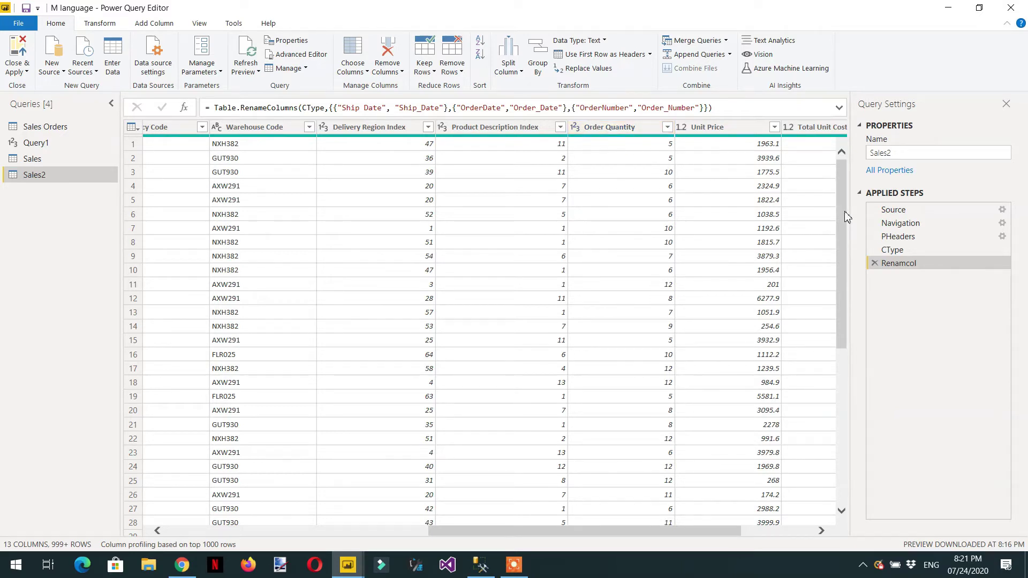
left_click(184, 109)
Set Custom1 to = Renamcol[Order Quantity] to return the Order Quantity list
left_click(259, 108)
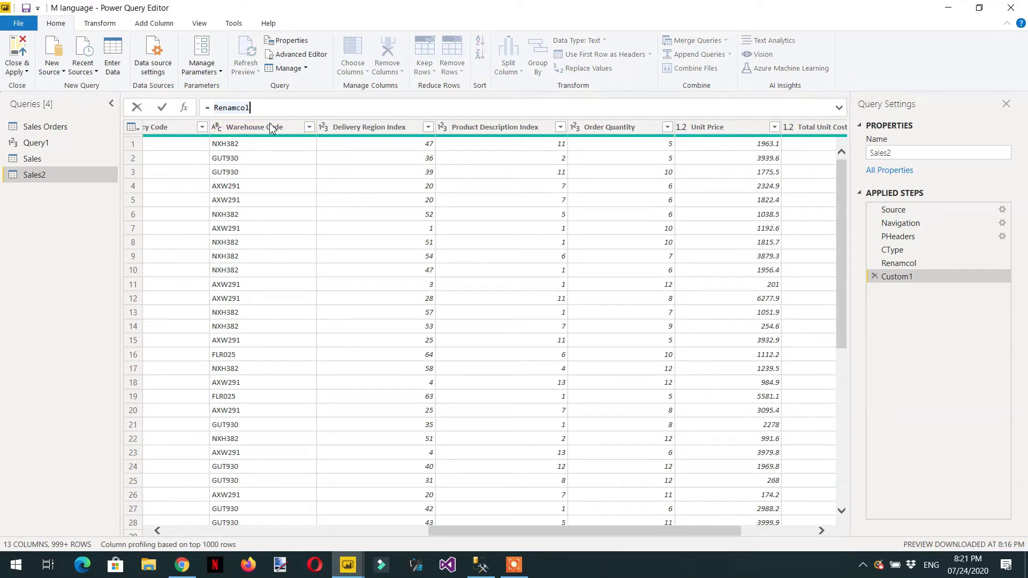
type("[Order Q")
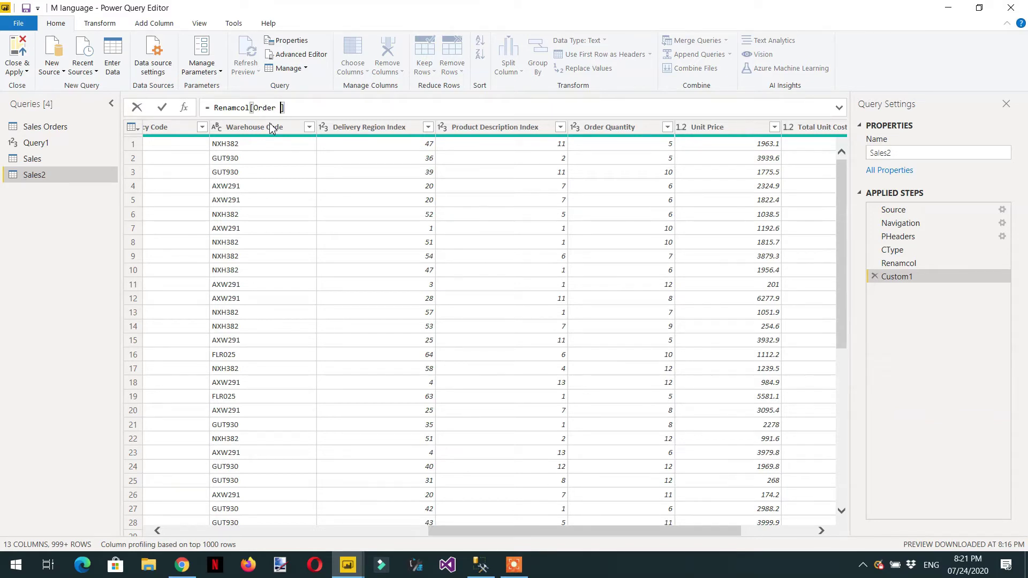
type("uantity")
key("Return")
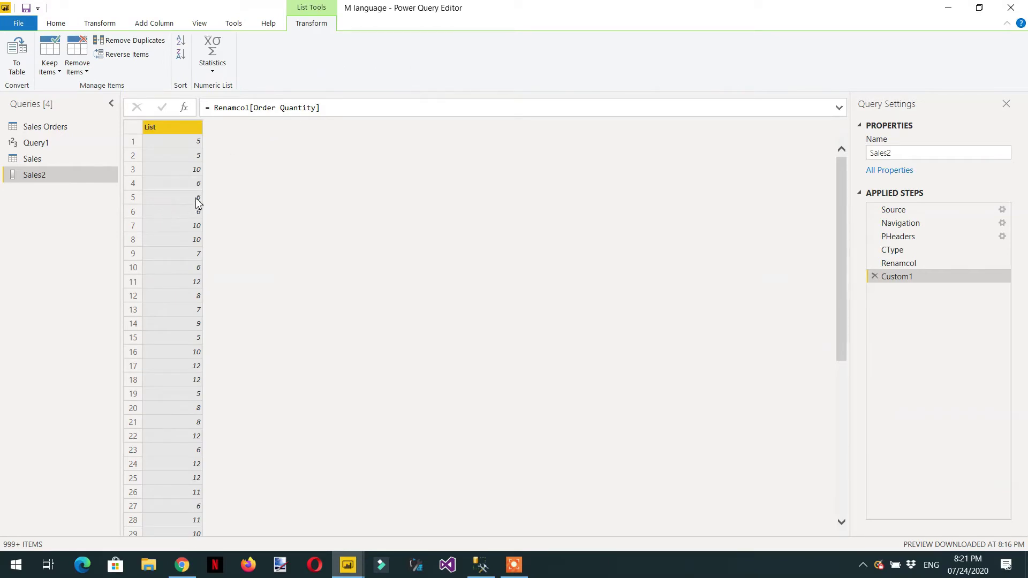
scroll(192, 206, "down", 10)
scroll(188, 210, "up", 15)
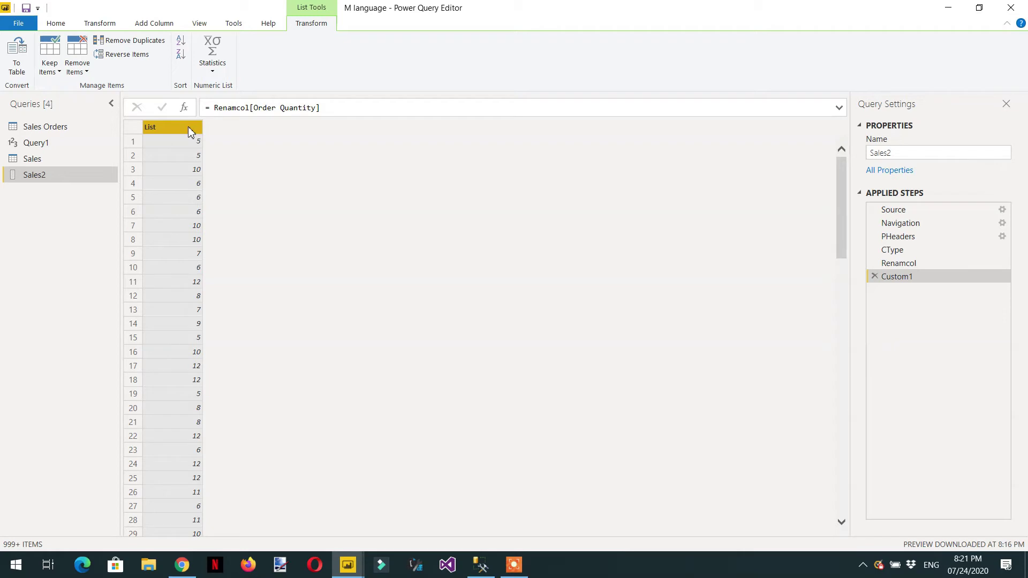
left_click(214, 107)
Wrap the formula as = List.Max(Renamcol[Order Quantity]), returning 12
key("ctrl+shift+Right")
key("ctrl+shift+Right")
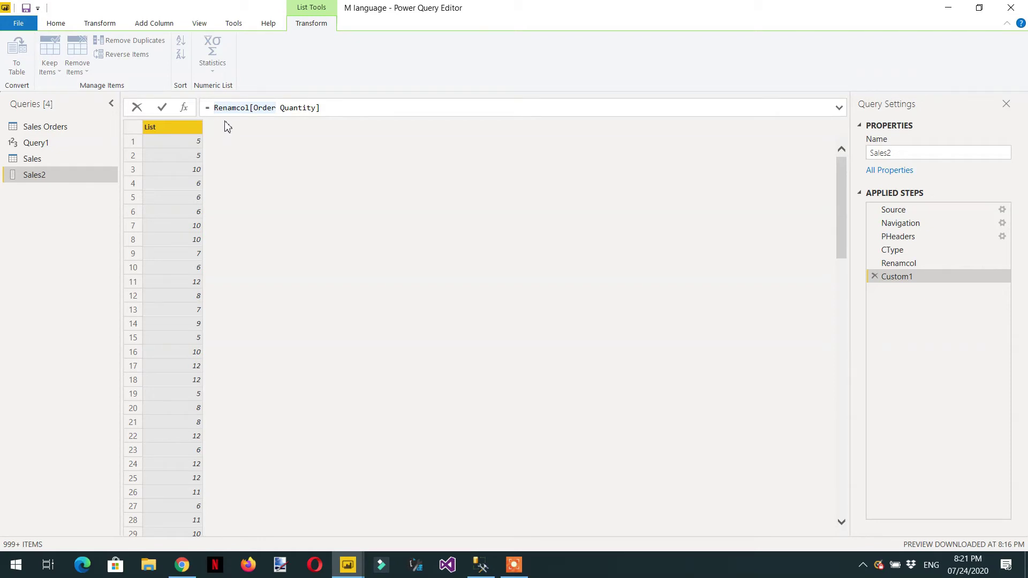
left_click_drag(326, 107, 215, 108)
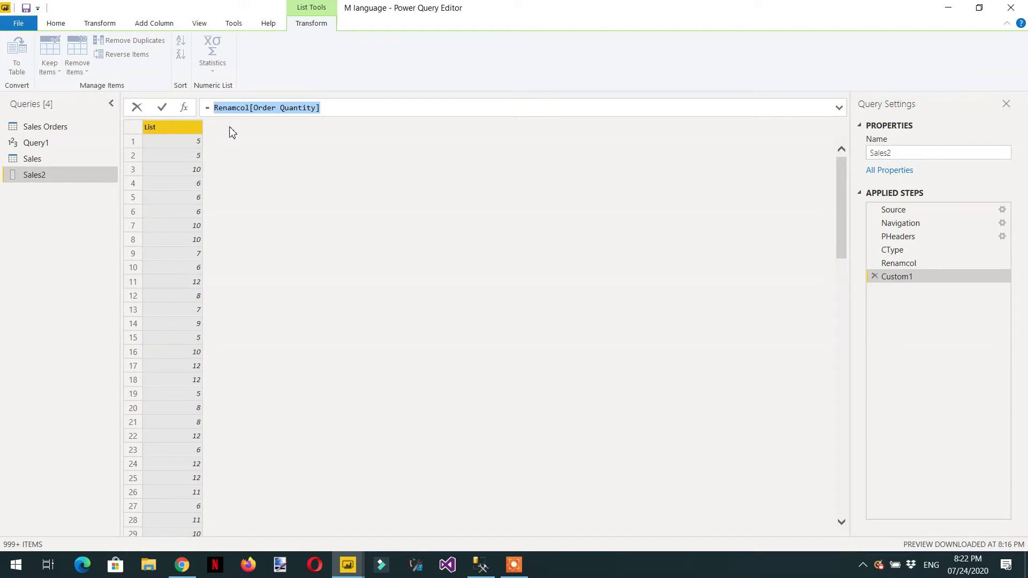
key("Escape")
left_click_drag(322, 107, 214, 108)
left_click(214, 111)
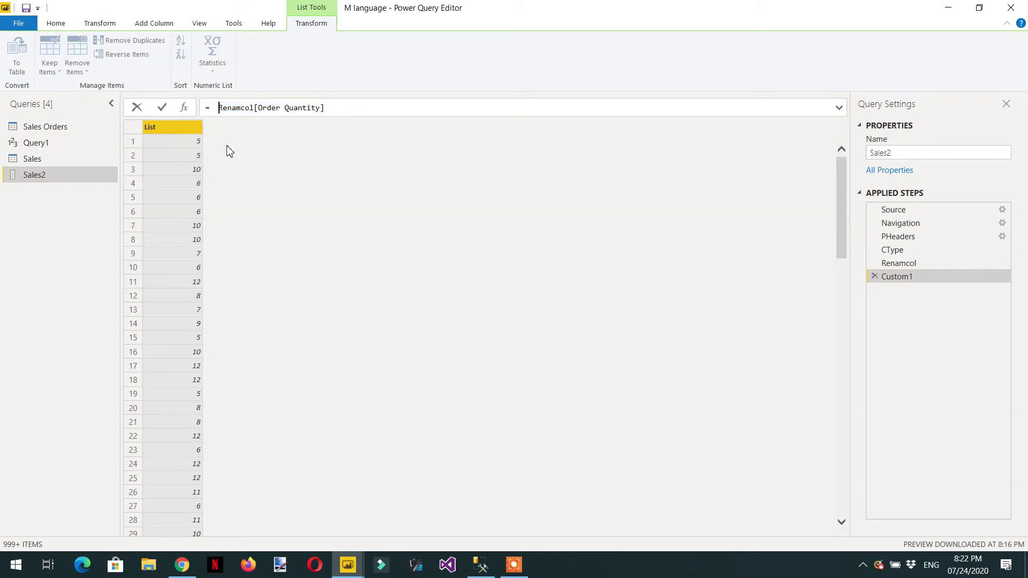
type("list.")
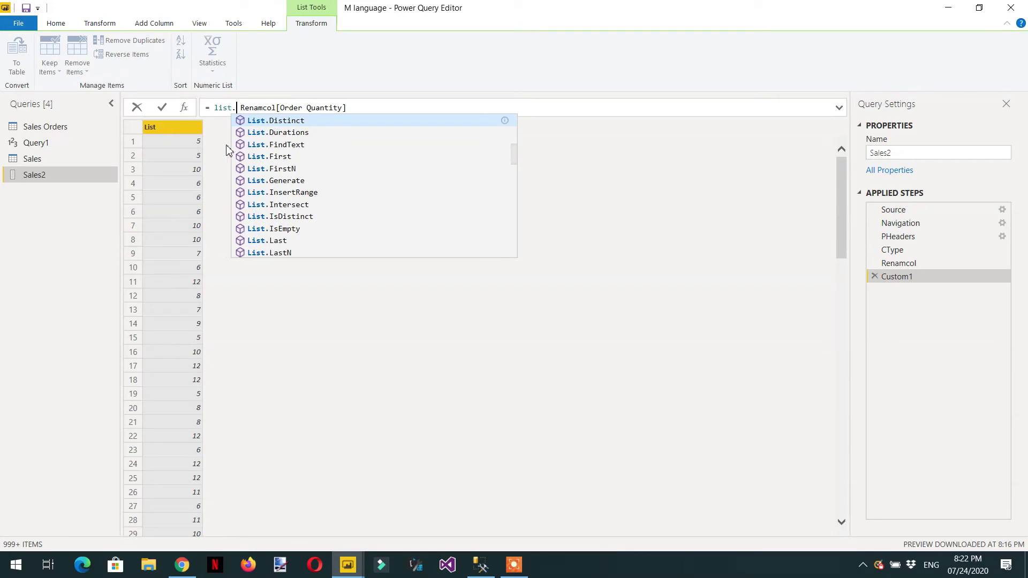
type("max")
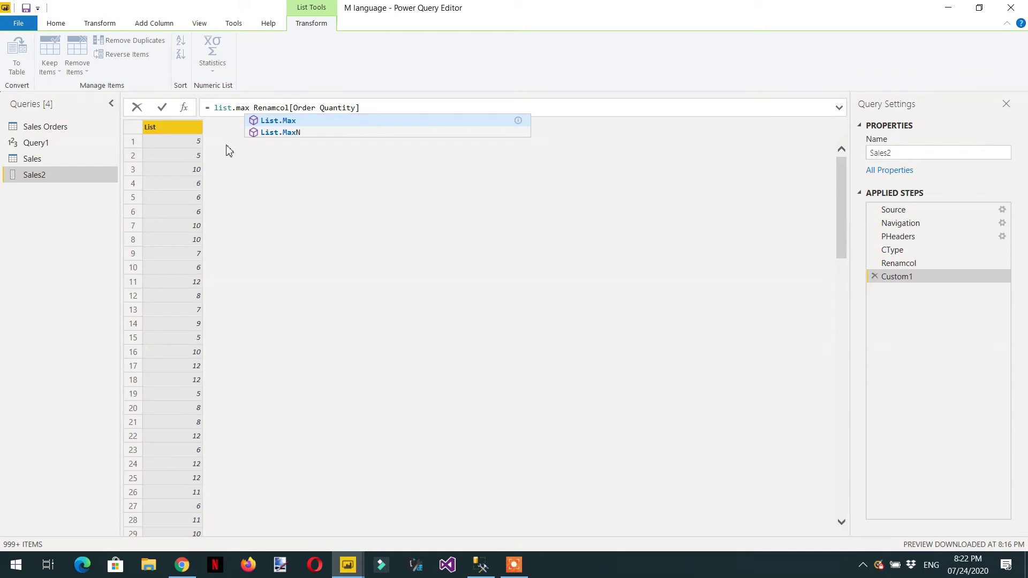
key("Tab")
type("(")
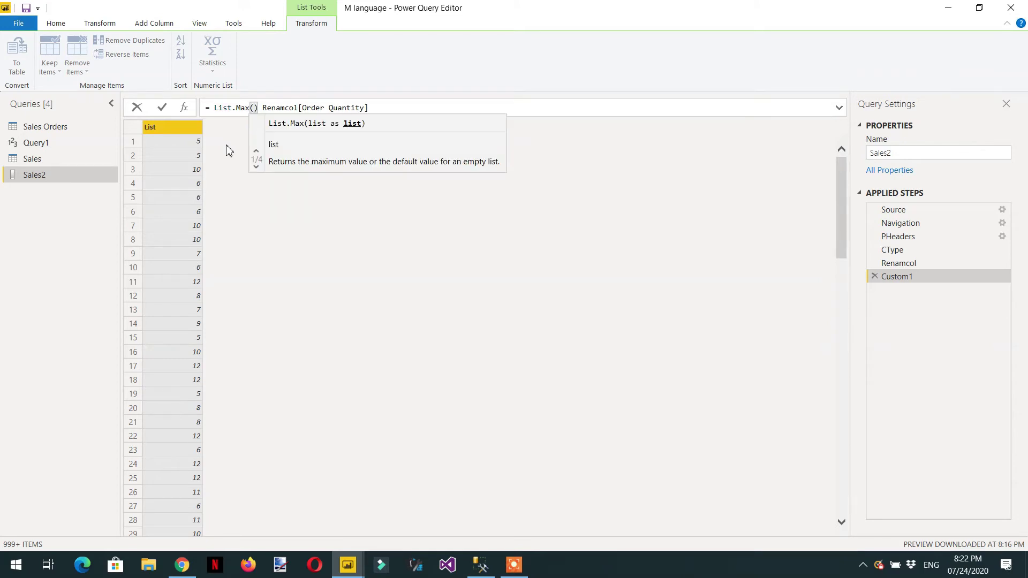
key("Right")
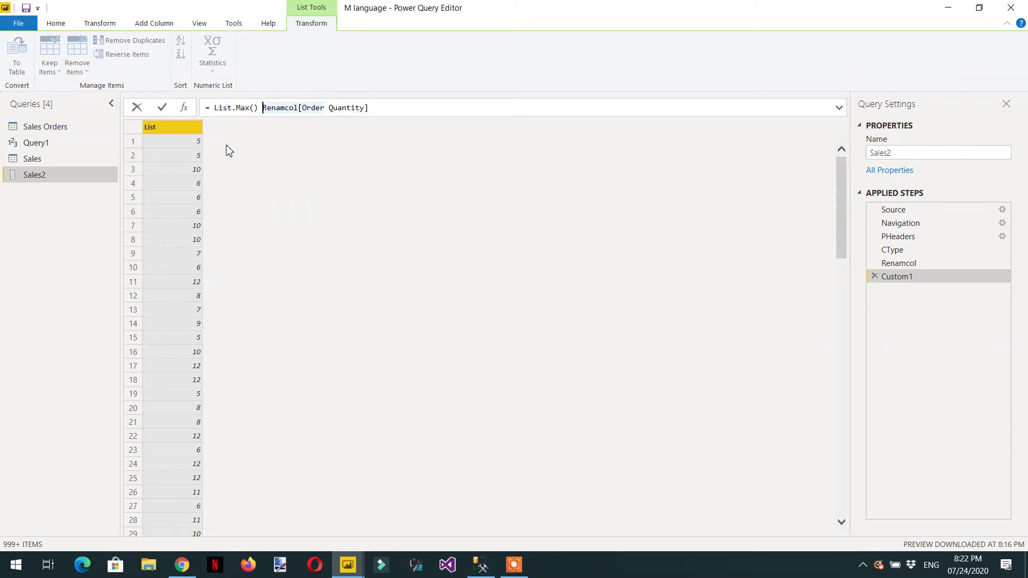
key("BackSpace")
key("BackSpace")
key("Right")
key("Right")
key("Right")
key("Right")
key("Right")
key("Right")
key("Right")
key("Right")
key("Right")
key("Right")
key("Right")
key("Right")
key("Right")
key("Right")
key("Right")
key("Right")
key("Right")
key("Right")
key("Right")
key("Right")
key("Right")
type(")")
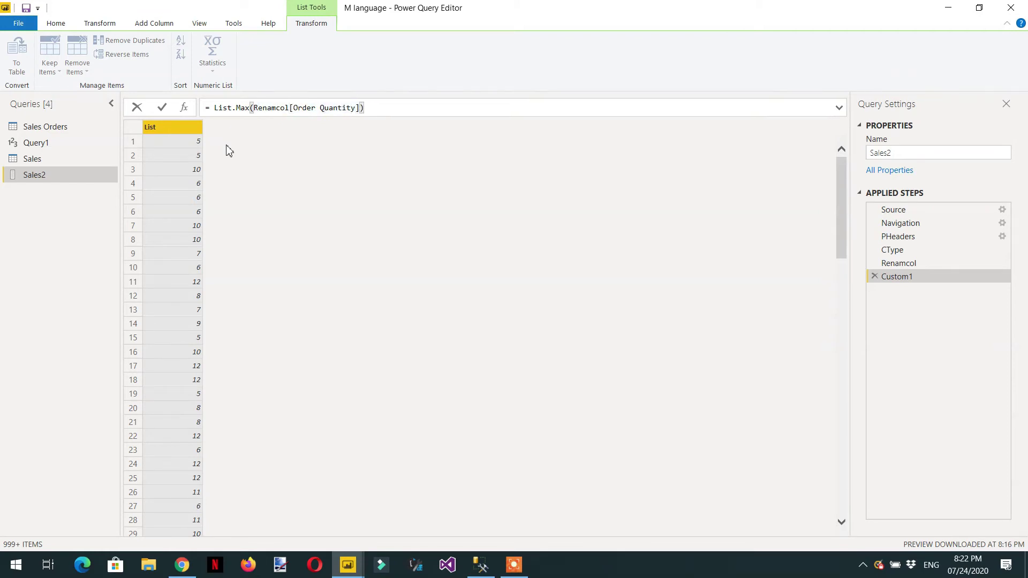
key("Return")
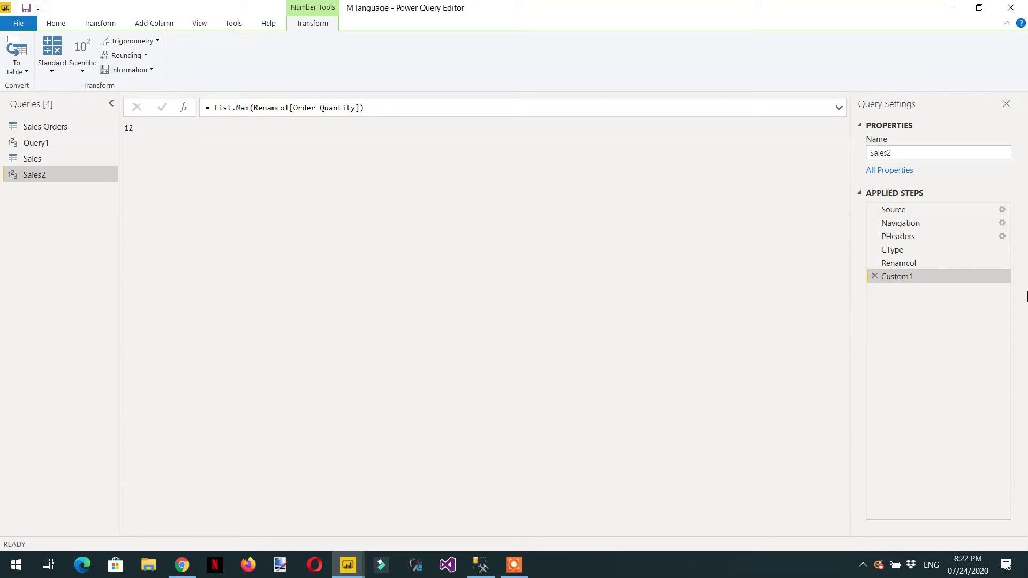
Check the Order Quantity values in the Renamcol step's filter list, then return to Custom1
left_click(903, 264)
left_click_drag(453, 530, 565, 525)
left_click_drag(634, 530, 758, 532)
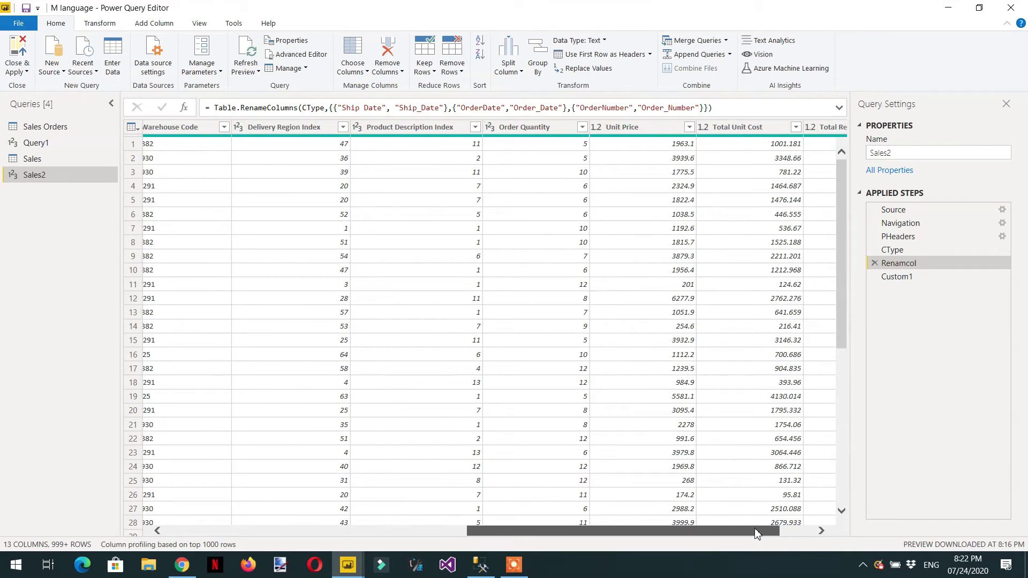
left_click(576, 127)
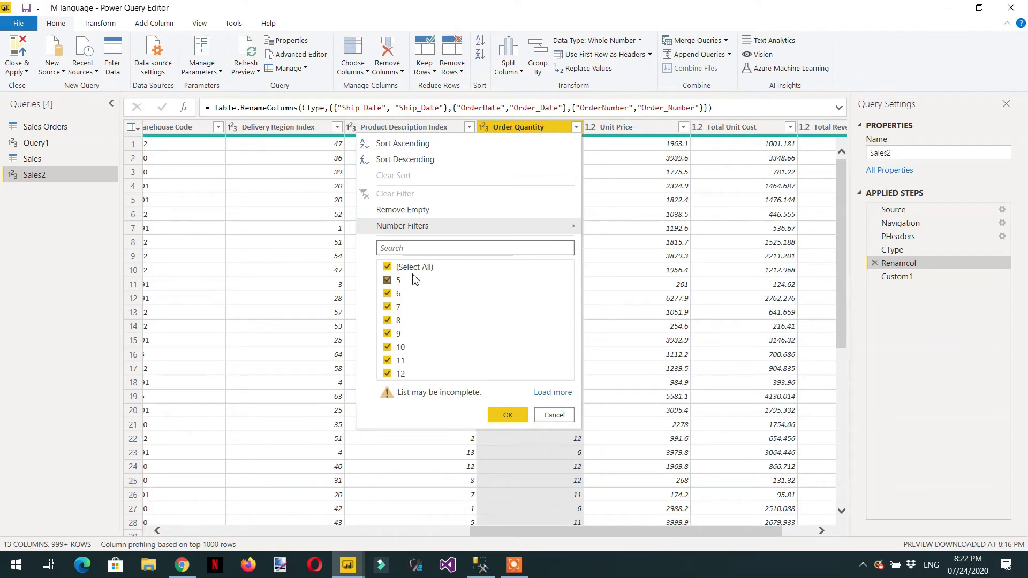
left_click(560, 416)
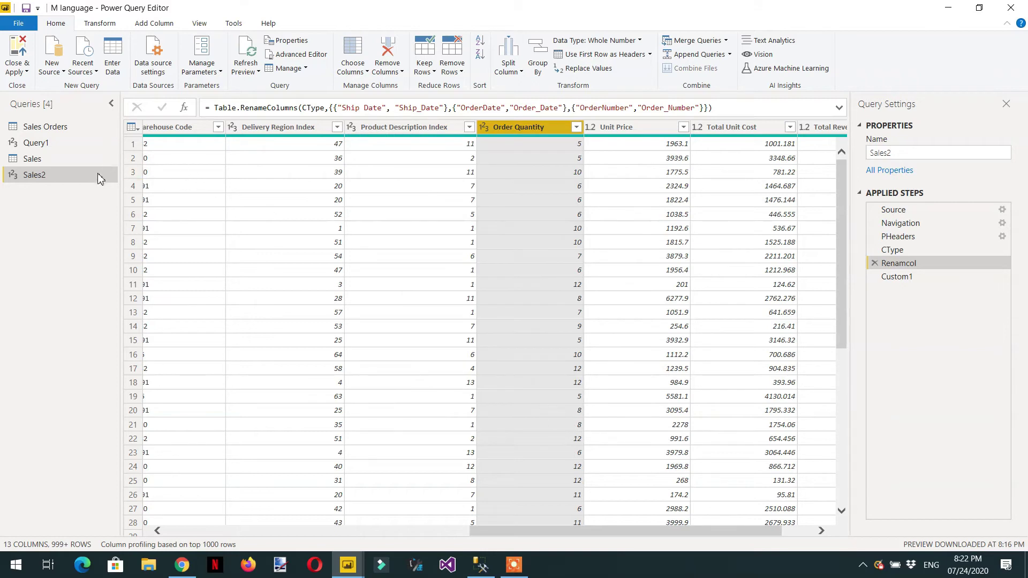
left_click(898, 277)
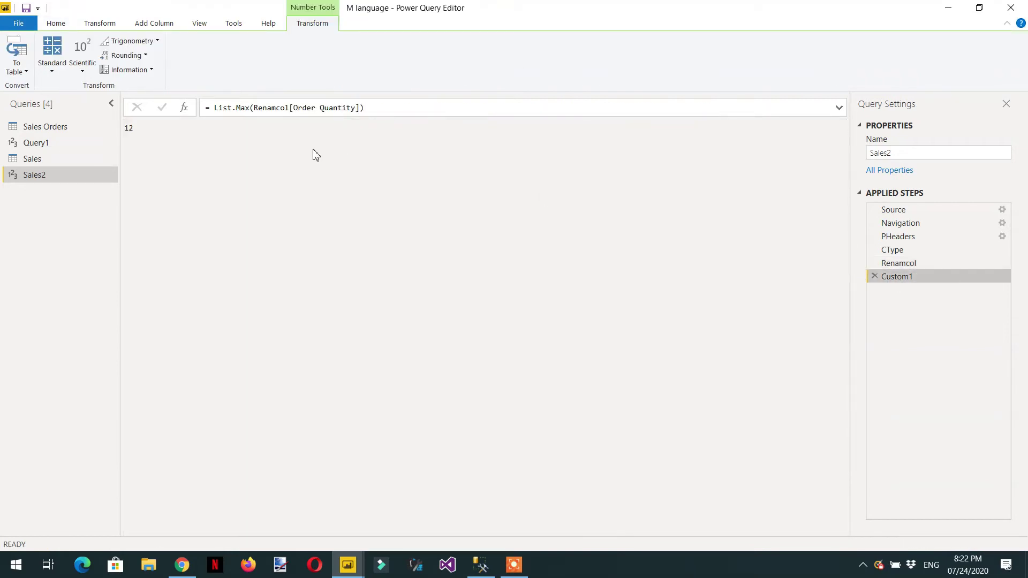
left_click(250, 107)
Replace List.Max with List.Min so Custom1 returns 5
key("BackSpace")
key("BackSpace")
type("in")
key("Return")
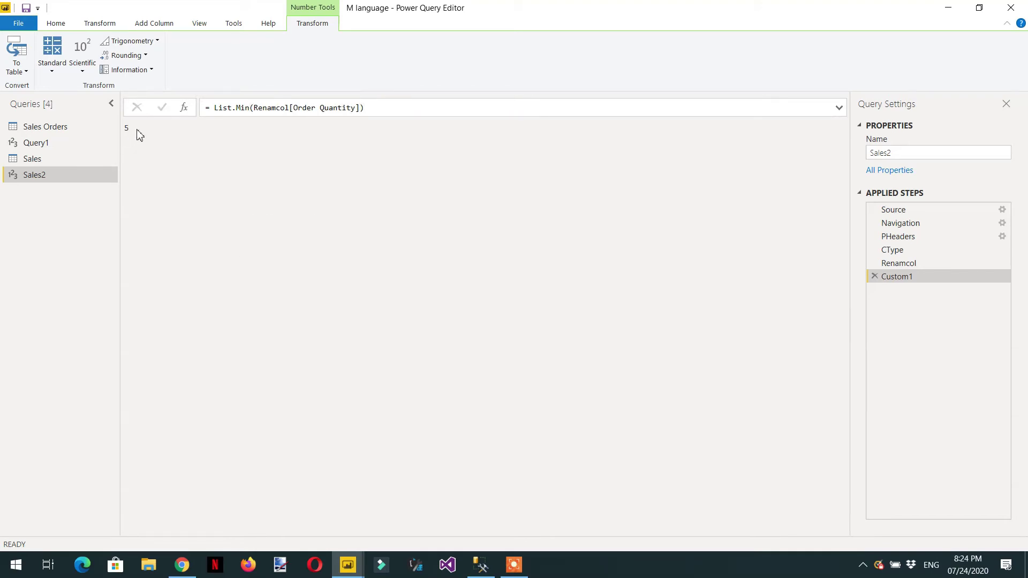
left_click(245, 110)
key("BackSpace")
key("BackSpace")
key("BackSpace")
key("BackSpace")
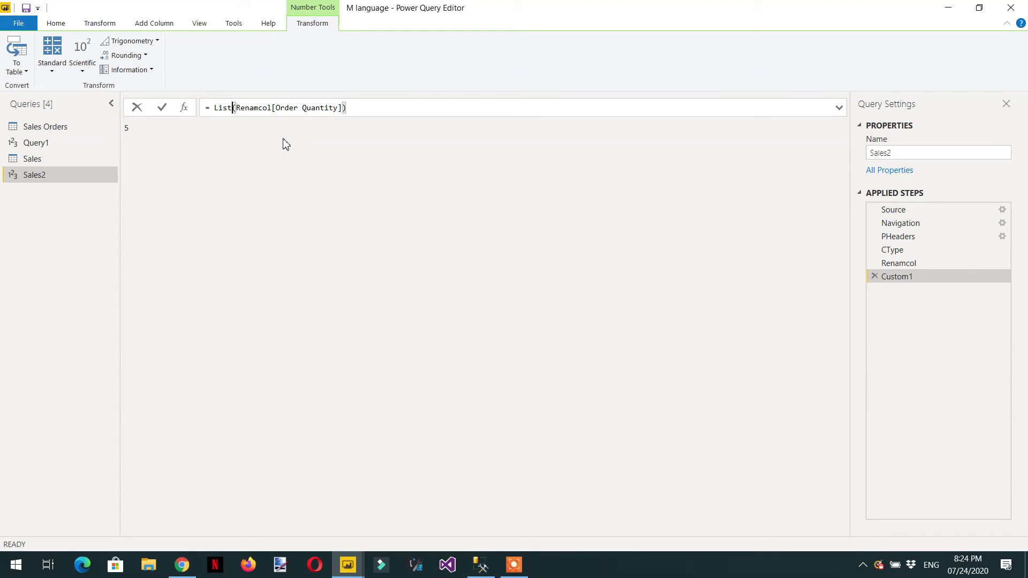
key("Left")
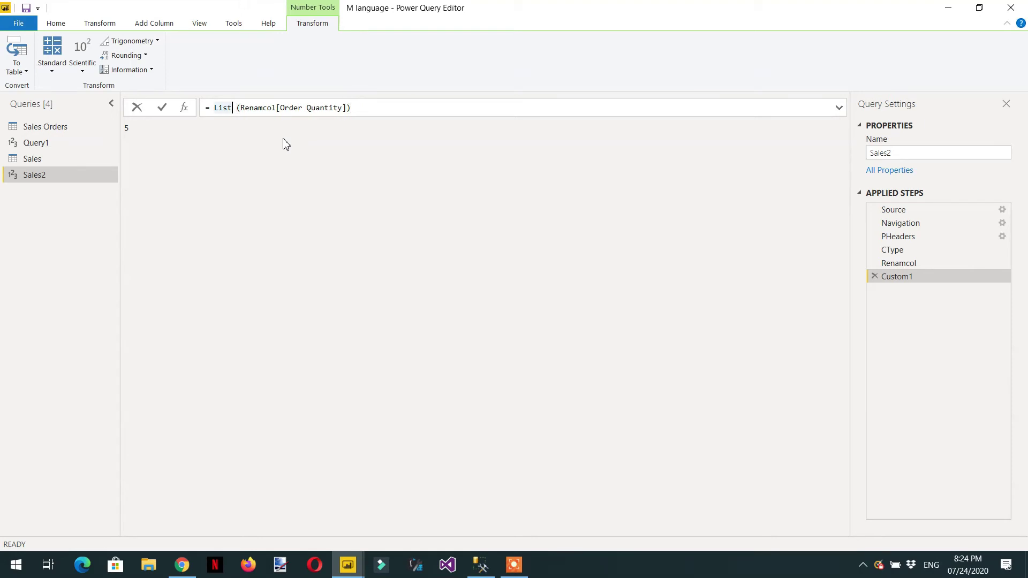
type(".")
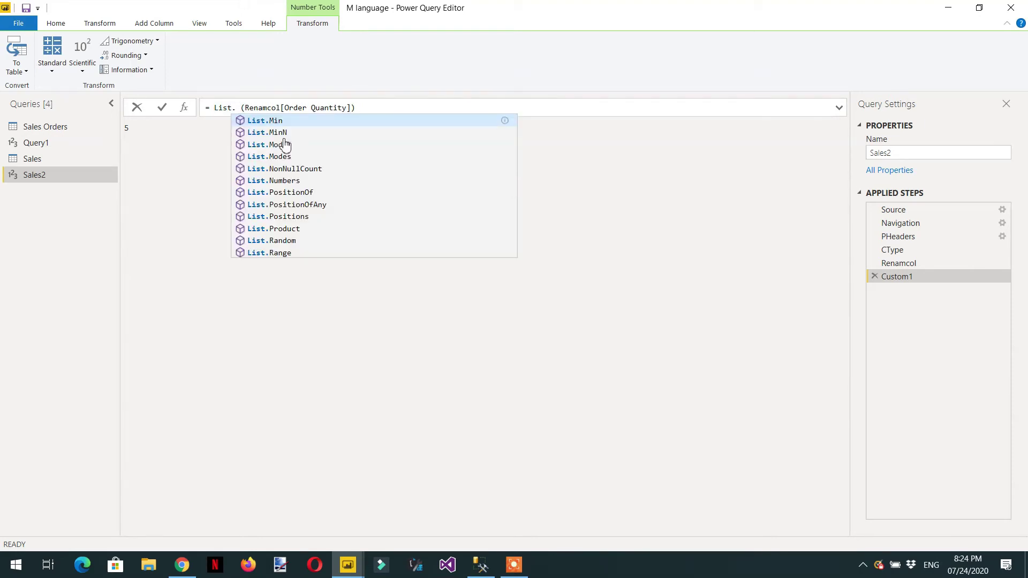
scroll(356, 172, "down", 7)
scroll(338, 198, "down", 4)
scroll(337, 198, "up", 5)
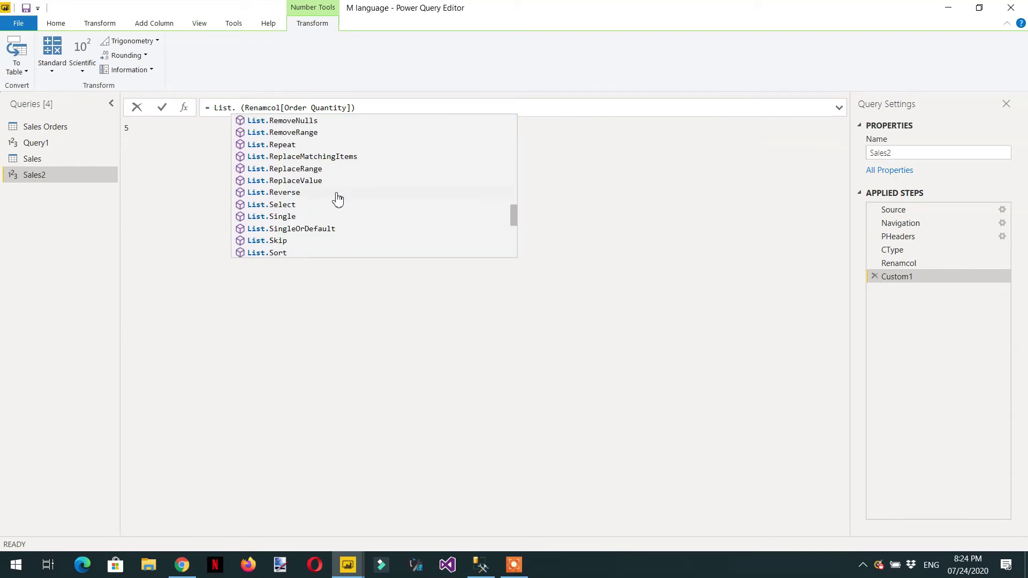
type("Min")
key("Return")
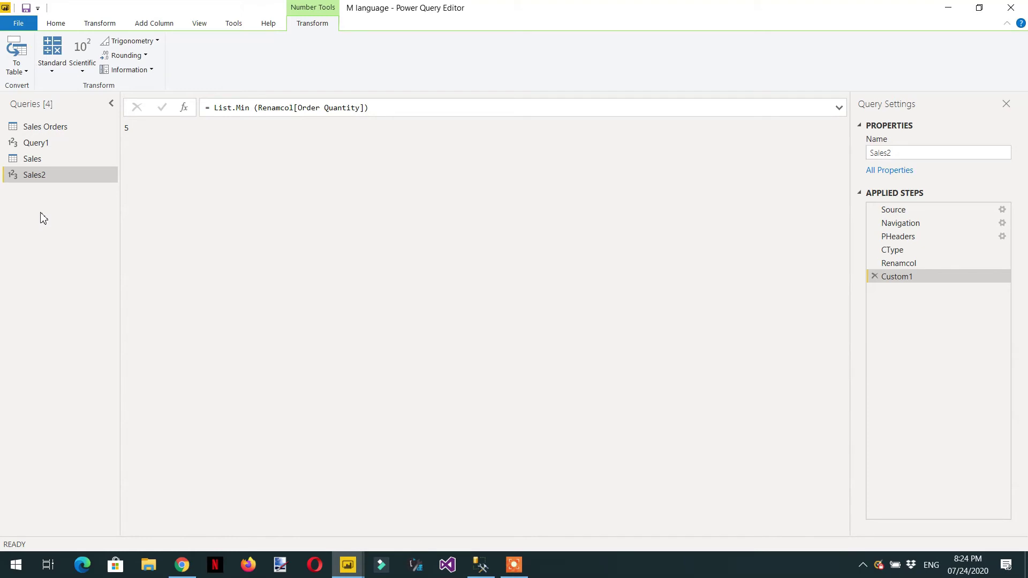
right_click(41, 214)
Create a blank Query2 containing the list {1,2,3,4}
mouse_move(119, 239)
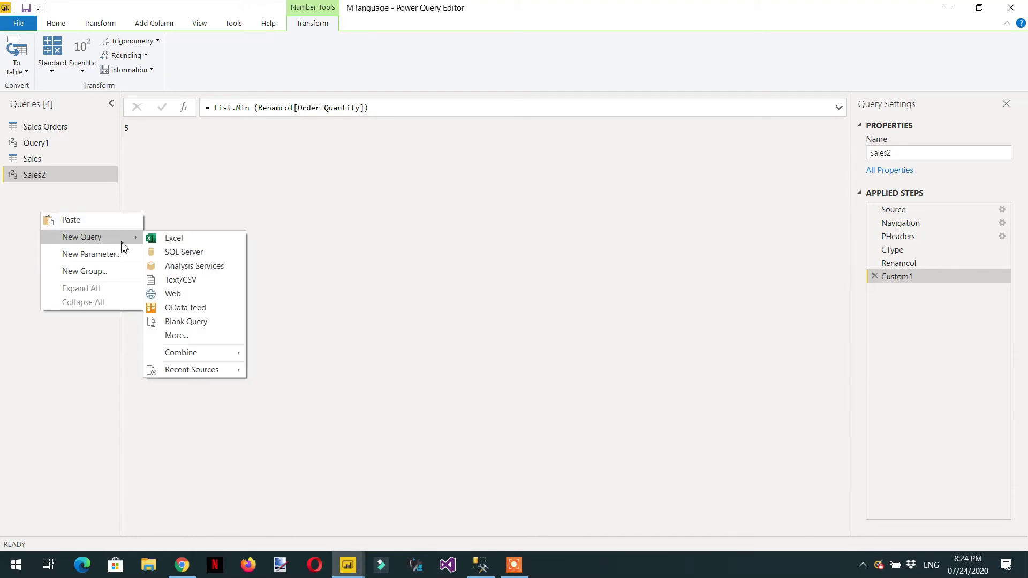
left_click(203, 323)
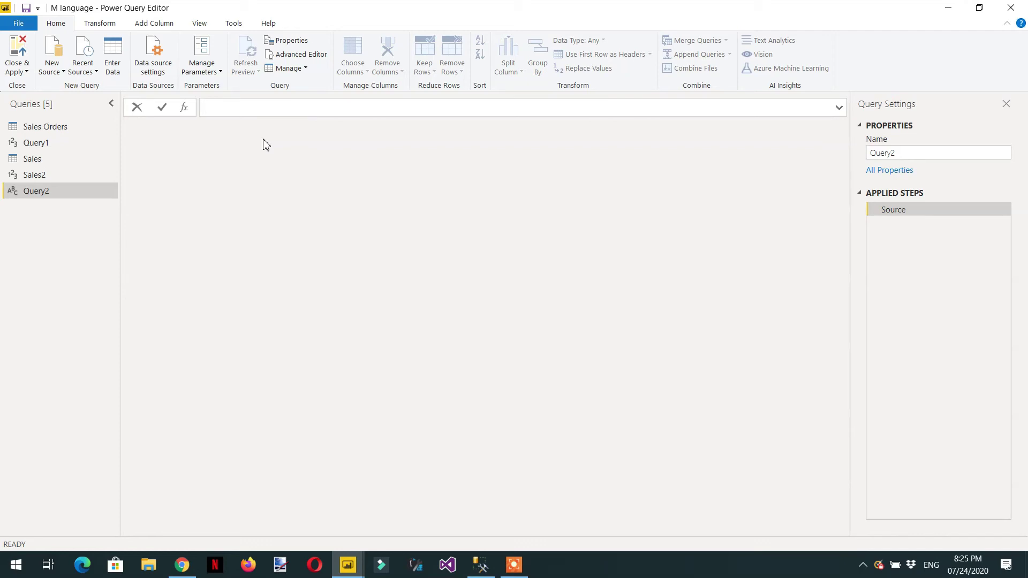
type("{1,2,3,4")
key("Return")
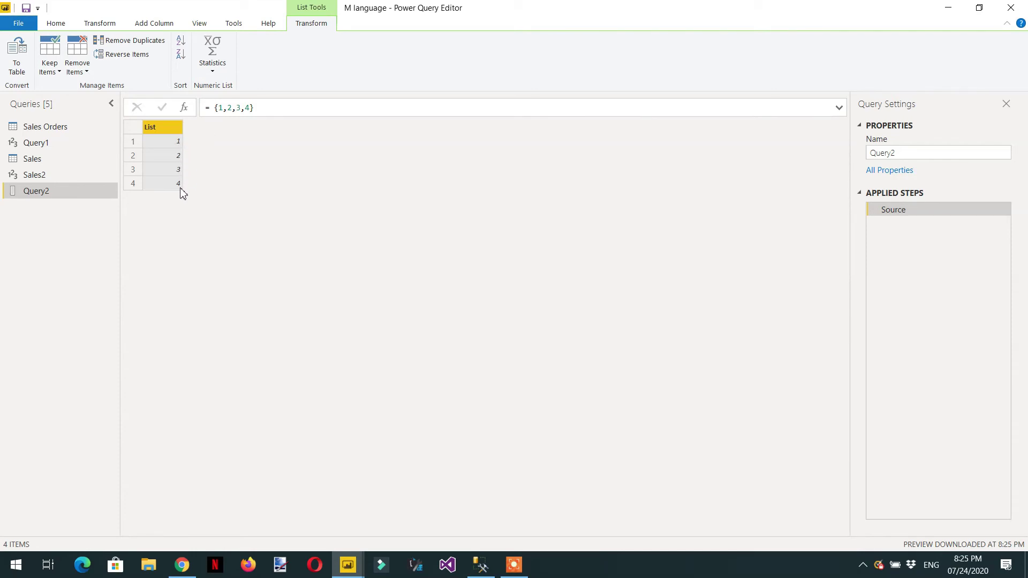
Replace the numbers with the text list "City1","City2","City3", then return to Sales2
left_click(252, 109)
key("BackSpace")
key("BackSpace")
key("BackSpace")
key("BackSpace")
key("BackSpace")
key("BackSpace")
key("BackSpace")
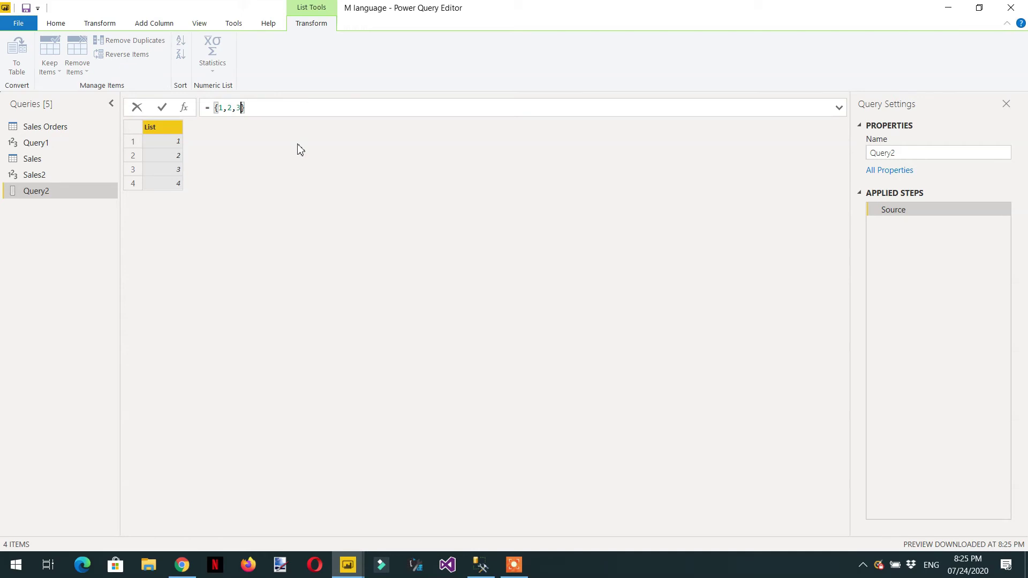
type("\"")
key("BackSpace")
key("BackSpace")
type("\"\"")
type("City1")
type(",")
type("\"City")
type("2\"")
type(",")
type("City")
type("3")
key("Return")
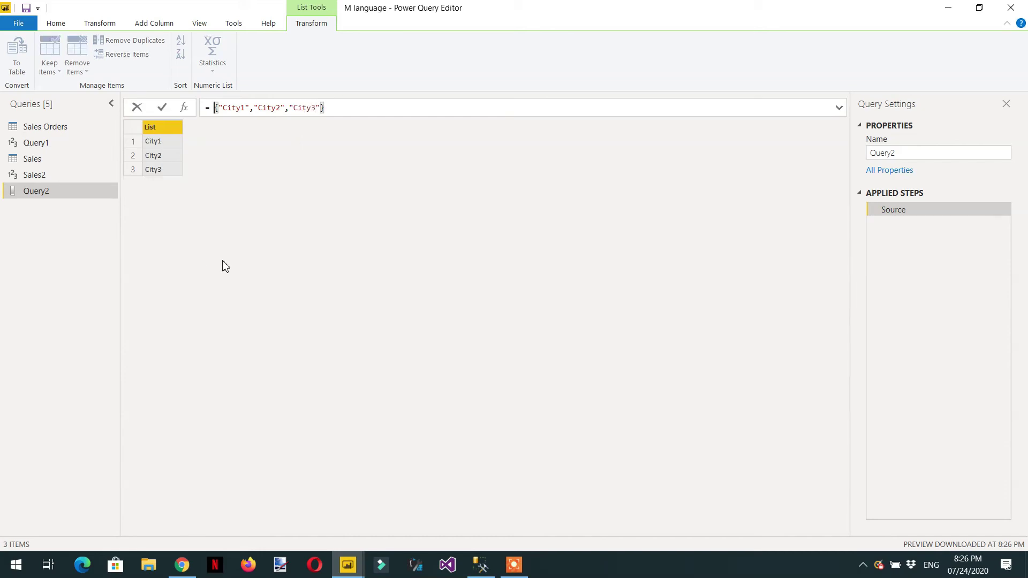
left_click(36, 177)
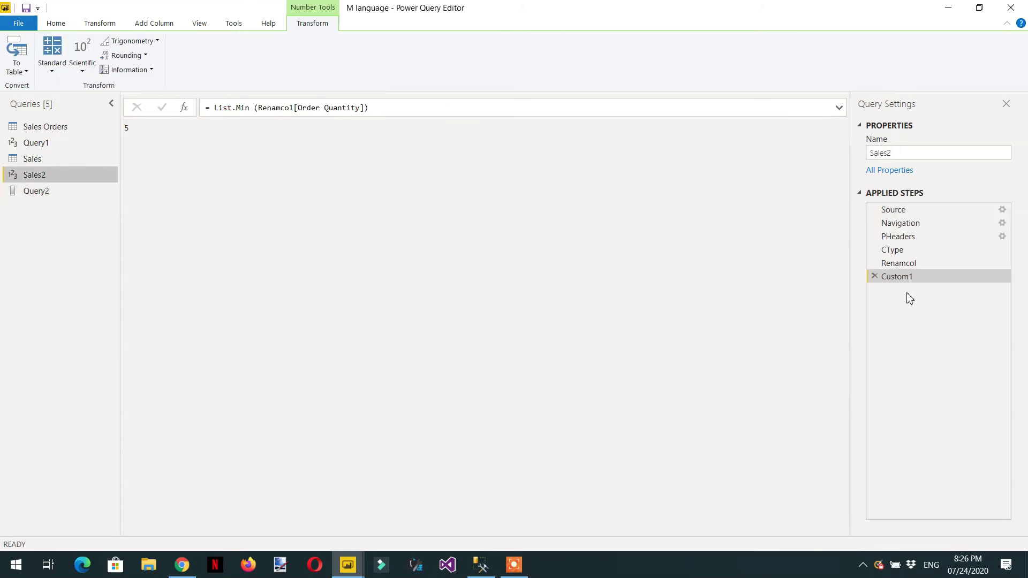
Return Sales2 to the Renamcol step and delete the old Custom1 step
left_click(894, 263)
left_click(875, 277)
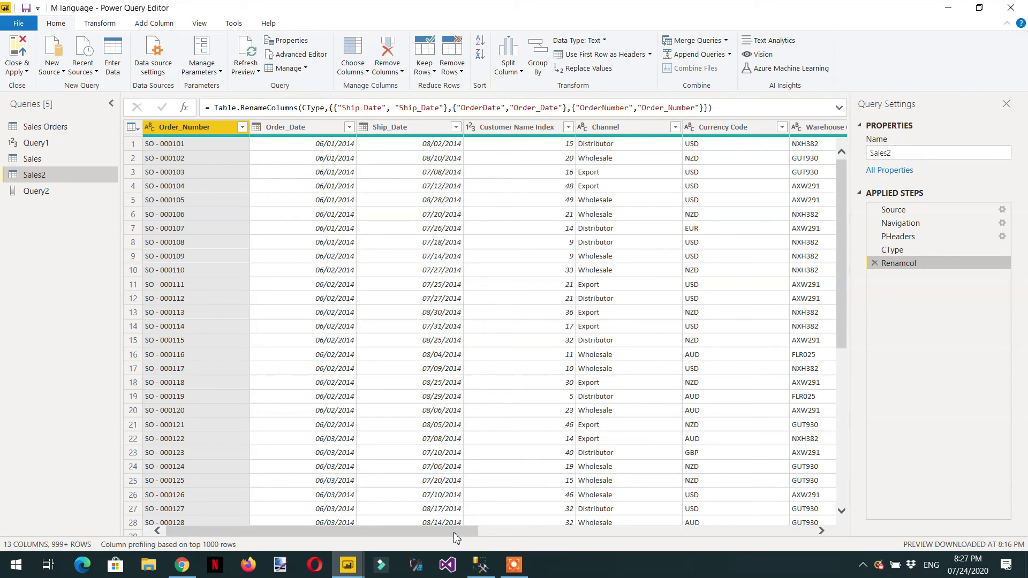
left_click_drag(456, 533, 479, 537)
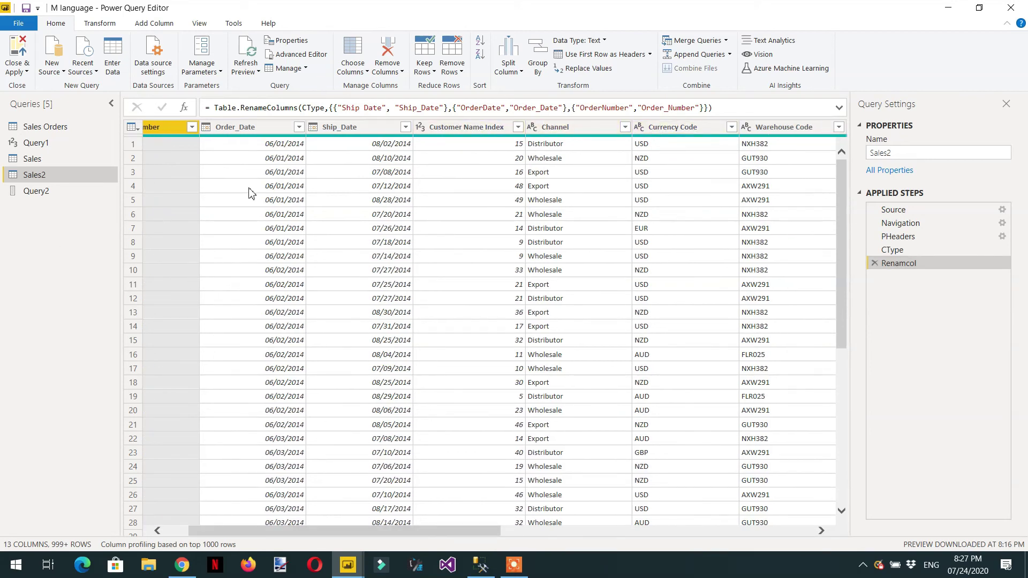
Add a new custom step with the formula = Renamcol[Channel], returning Channel as a list
left_click(184, 107)
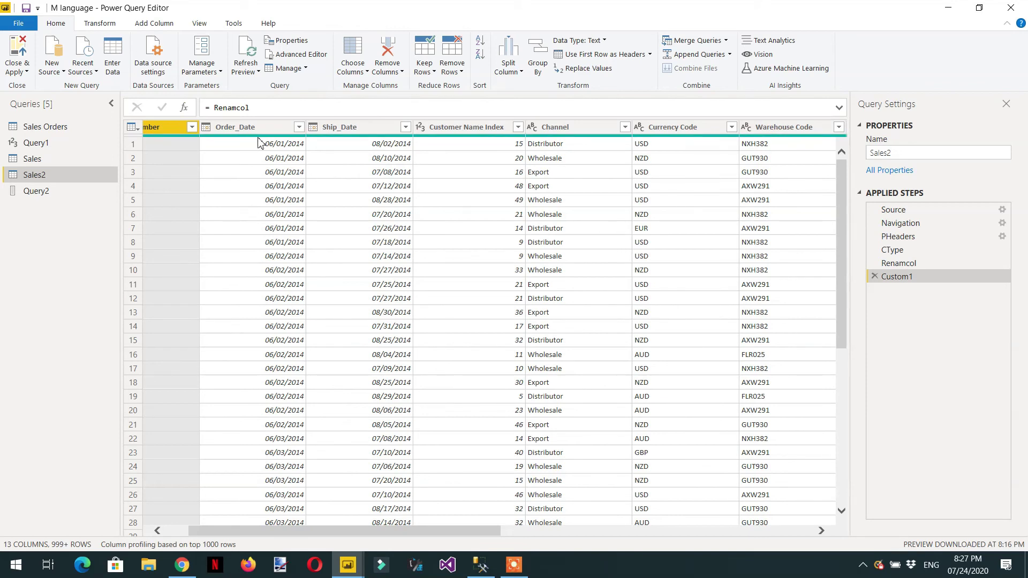
double_click(264, 108)
type("[")
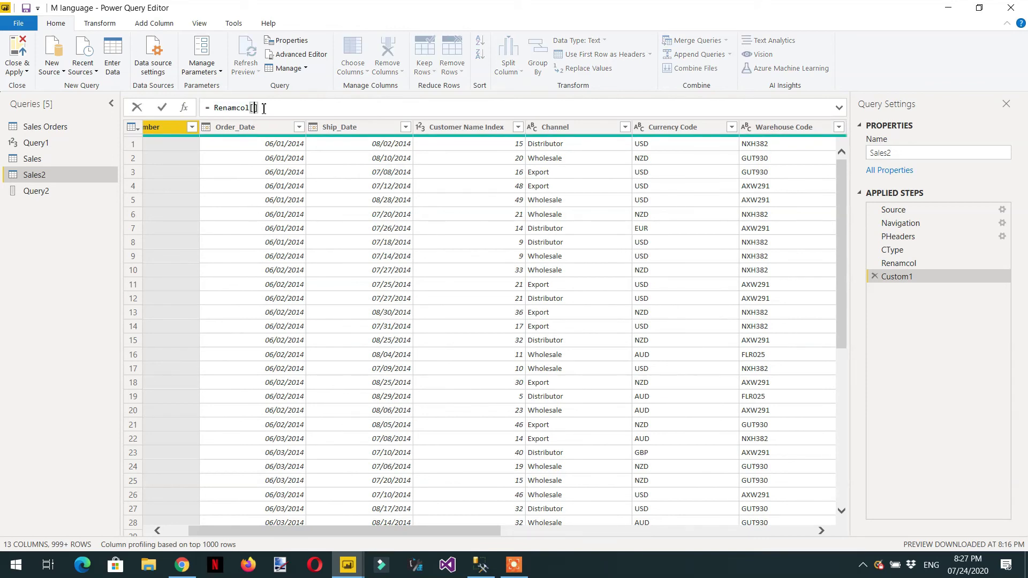
type("Channel")
key("Return")
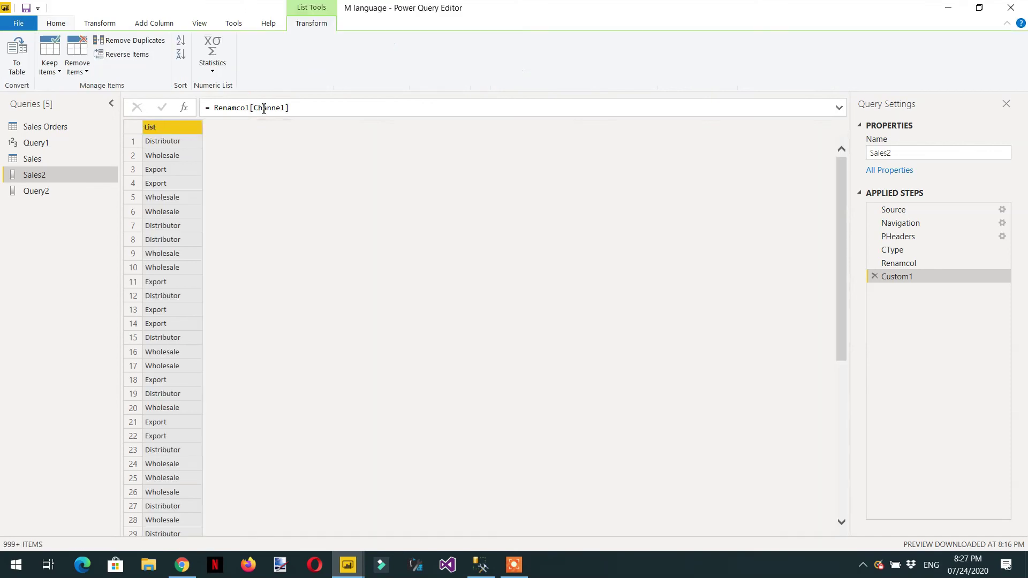
left_click(214, 108)
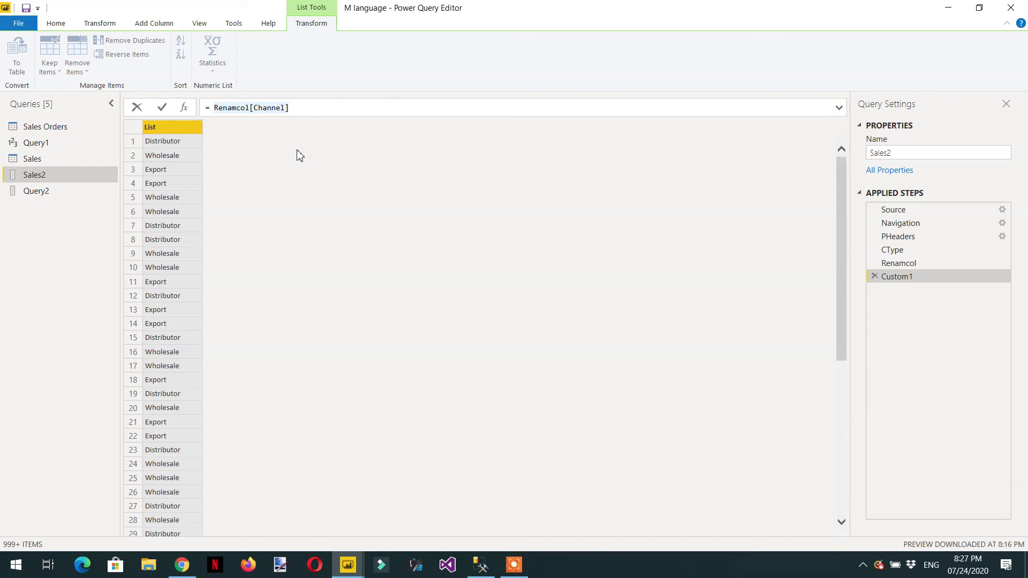
Change Custom1 to = List.Distinct(Renamcol[Channel]), leaving only Distributor, Wholesale and Export
mouse_move(225, 110)
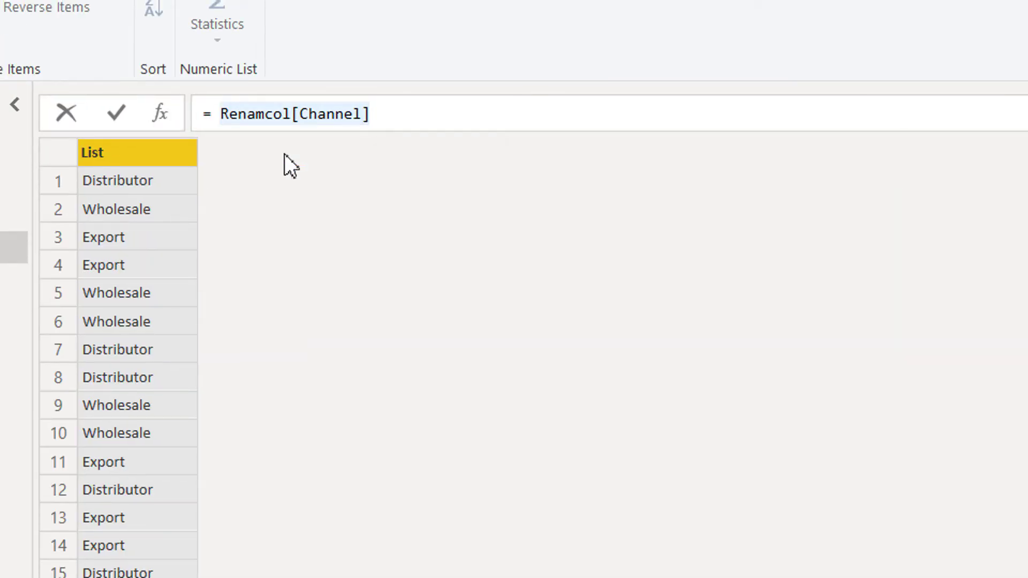
key("Left")
key("Left")
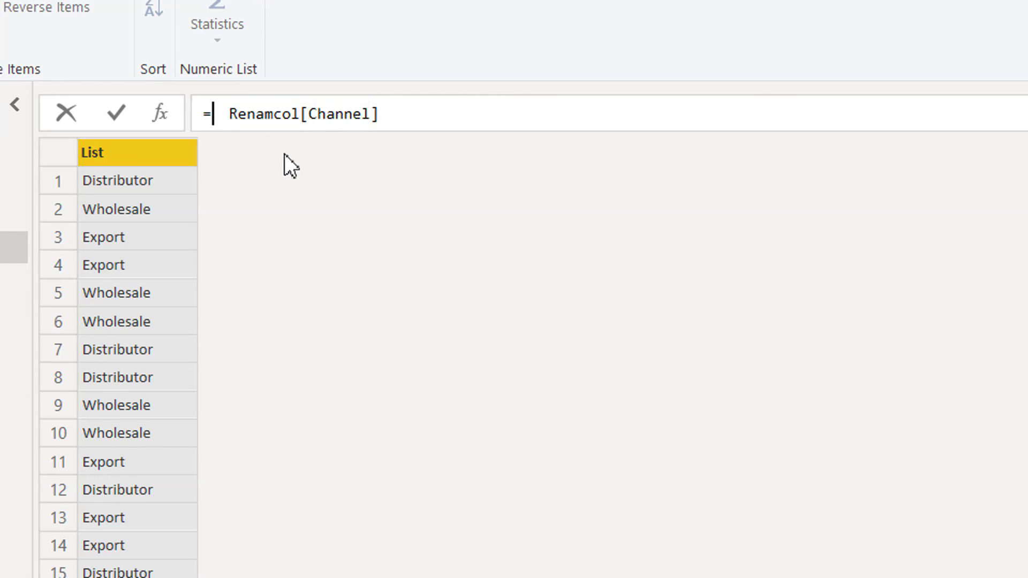
type("list.dis")
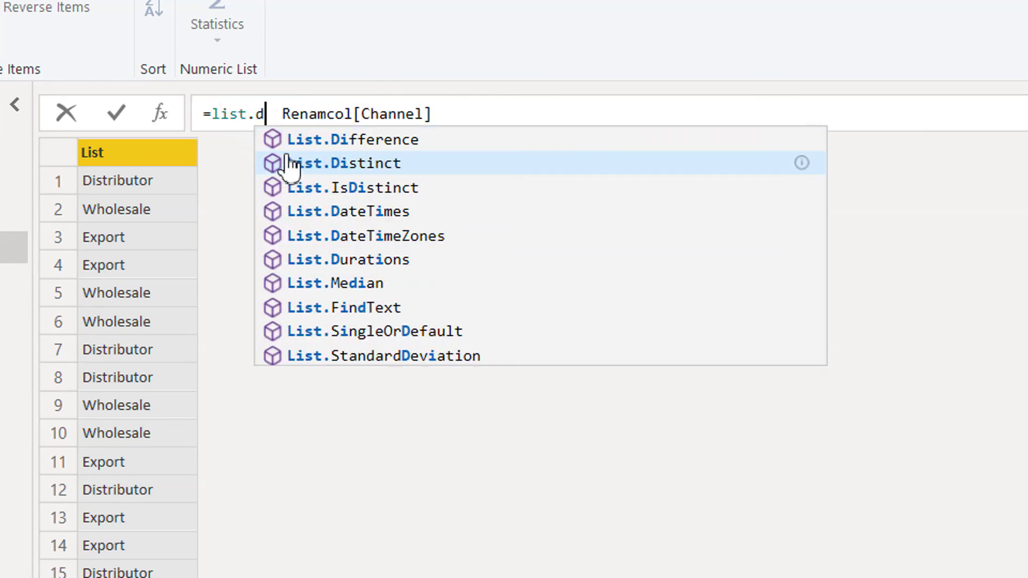
key("Tab")
key("Right")
key("Right")
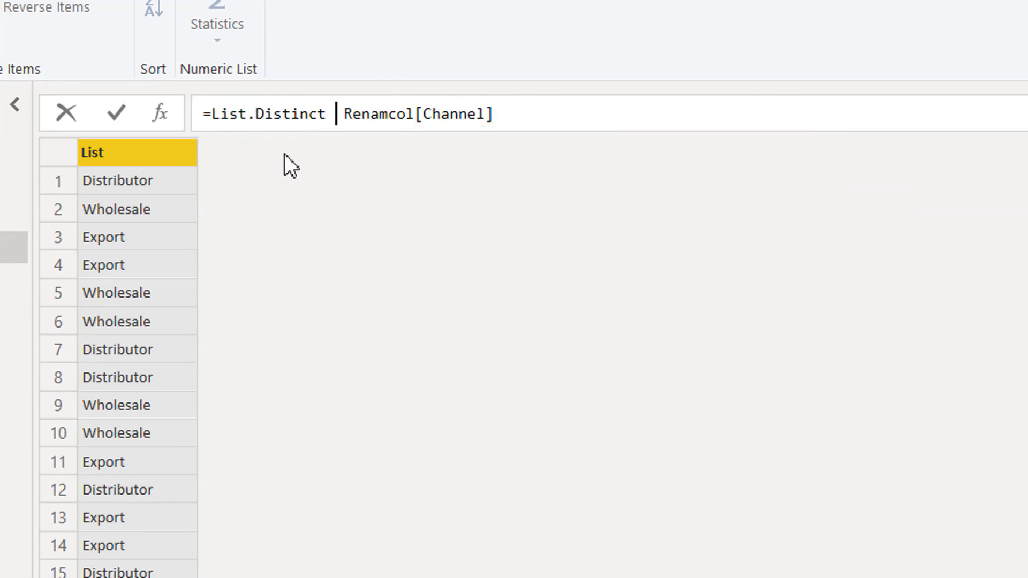
key("BackSpace")
key("BackSpace")
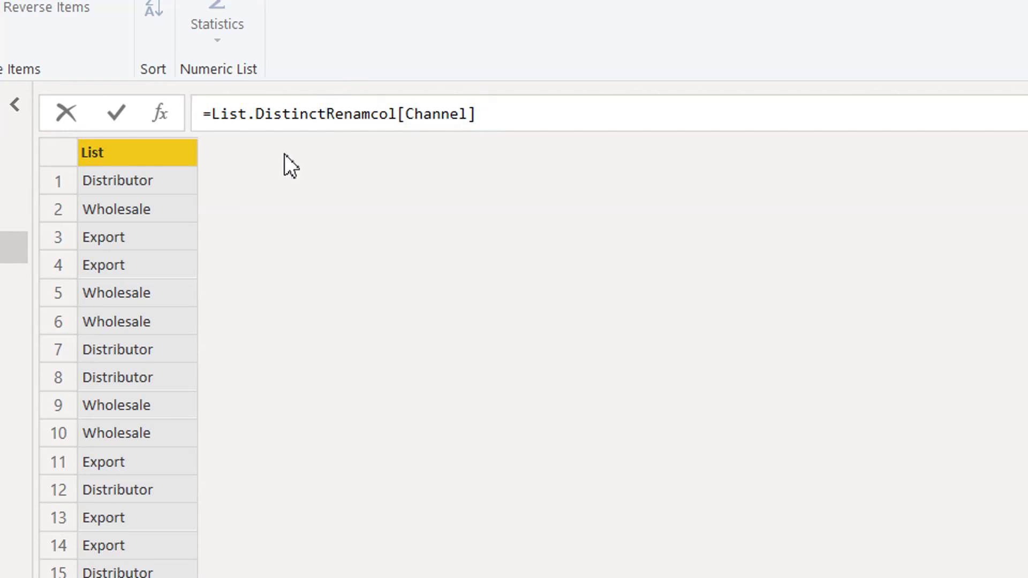
type("(")
key("Right")
key("Right")
key("Right")
key("Right")
key("Right")
key("Right")
key("Right")
key("Right")
key("Right")
key("Right")
key("Right")
key("Right")
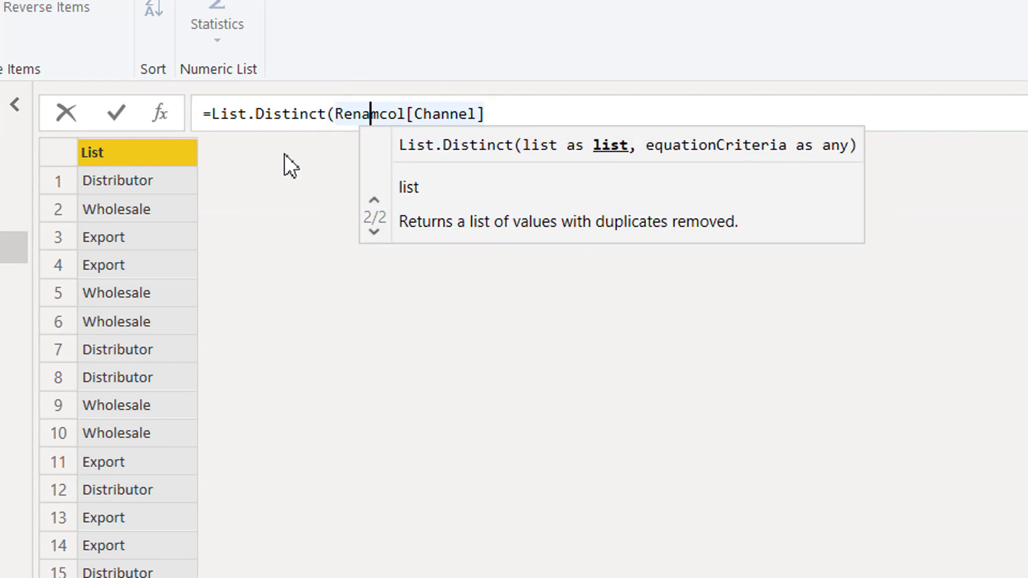
key("Right")
key("Right")
key("Right")
key("Right")
key("Right")
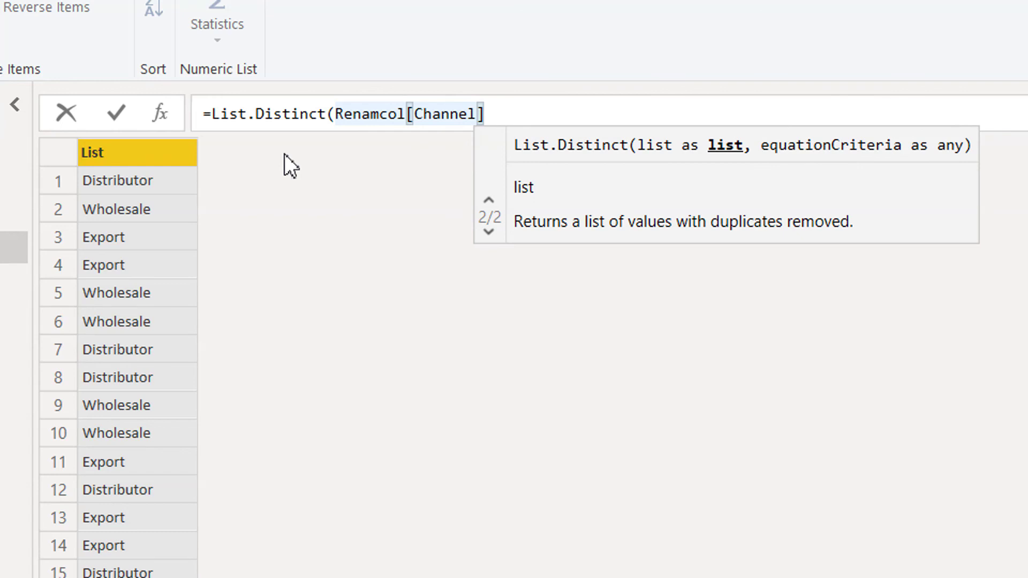
type(")")
key("Return")
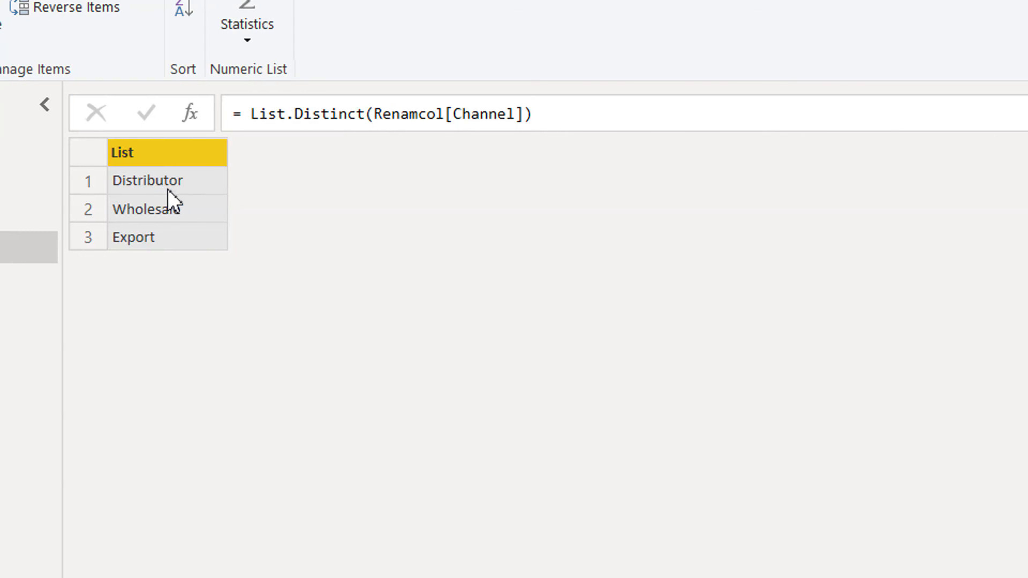
Insert List.Sort at the start of the List.Distinct formula in Custom1
left_click(247, 119)
type("list")
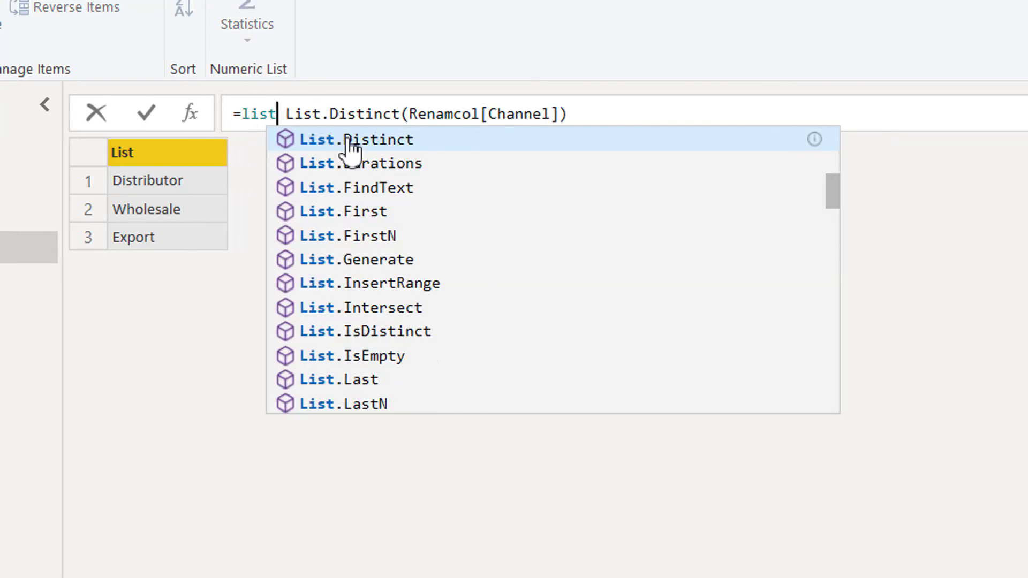
left_click(347, 140)
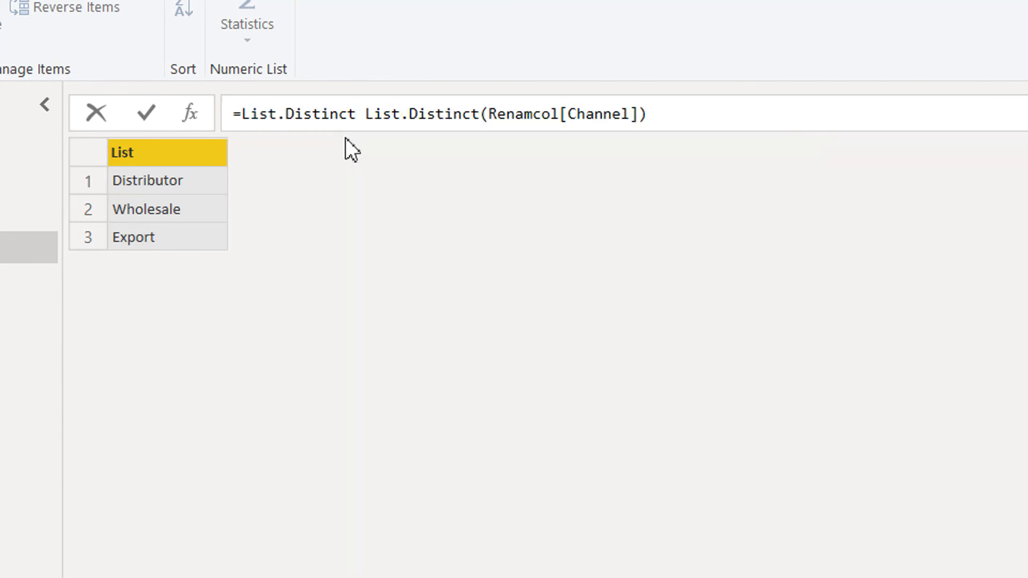
type(".")
key("BackSpace")
key("BackSpace")
key("BackSpace")
key("BackSpace")
key("BackSpace")
key("BackSpace")
key("BackSpace")
key("BackSpace")
key("BackSpace")
key("BackSpace")
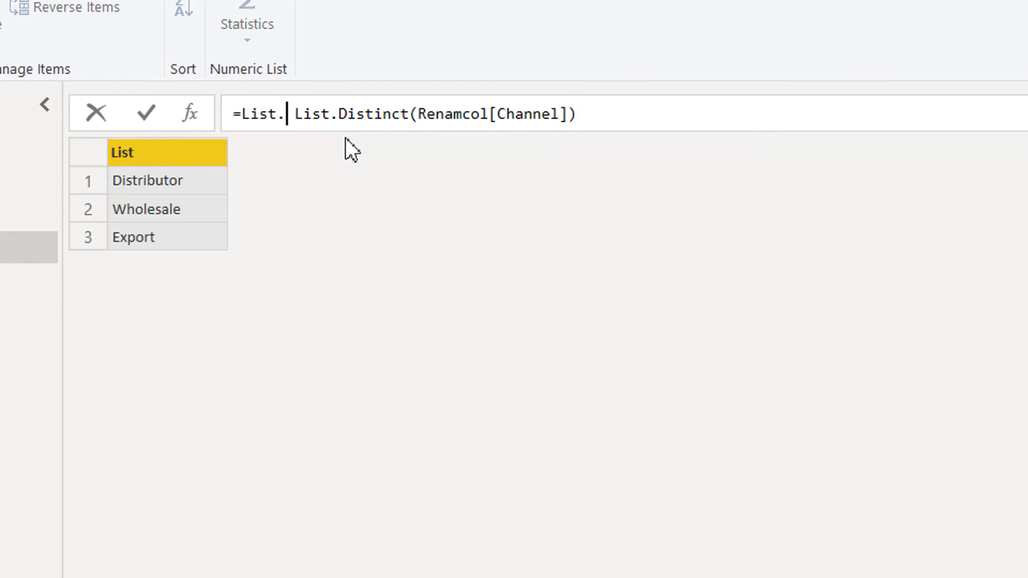
type(".sor")
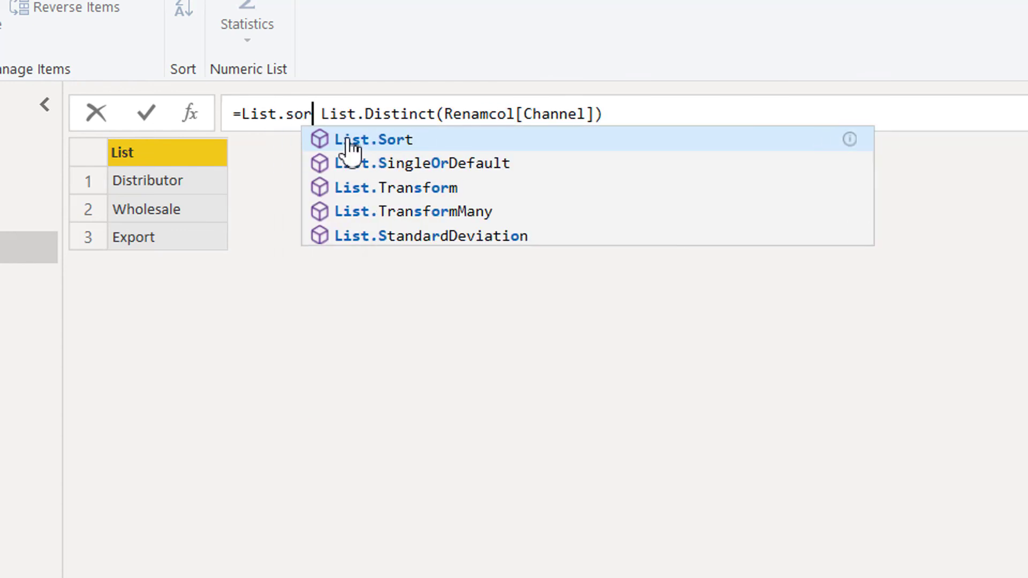
left_click(347, 139)
Close the brackets and apply = List.Sort(List.Distinct(Renamcol[Channel]))
type("(")
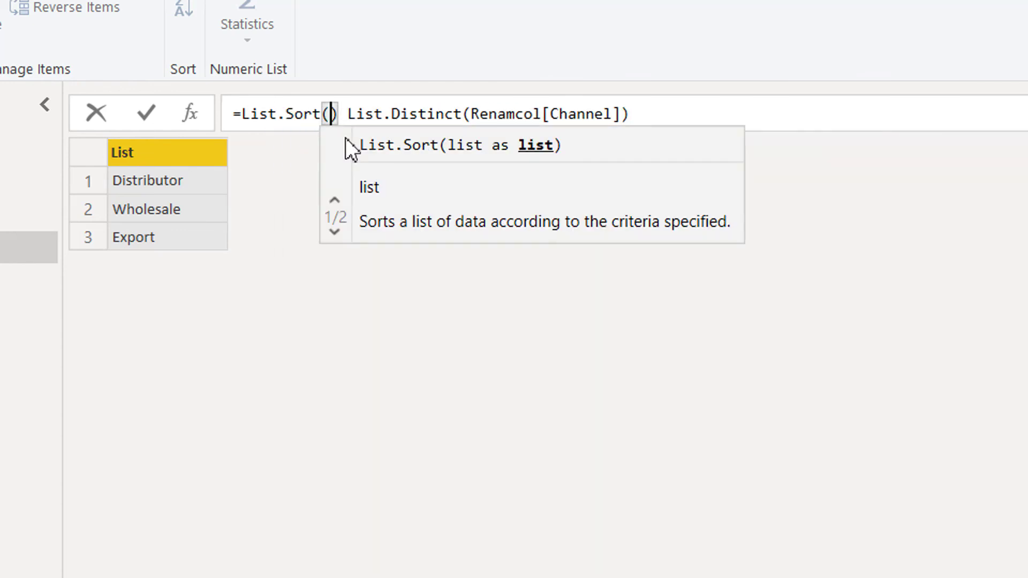
key("Right")
key("Right")
key("BackSpace")
key("BackSpace")
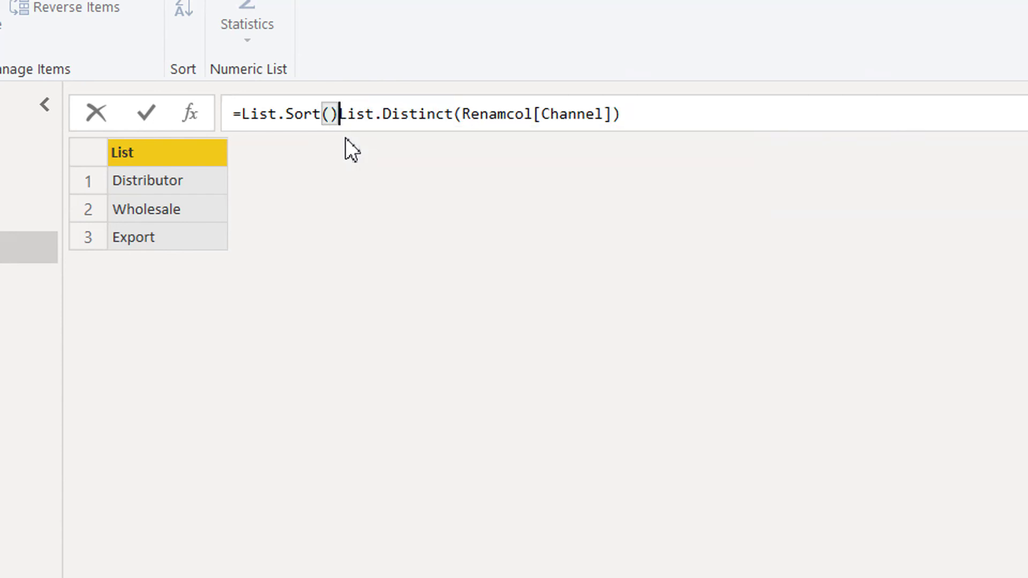
key("Right")
key("Right")
key("Right")
key("Right")
key("Right")
key("Right")
key("Right")
key("Right")
key("Right")
key("Right")
key("Right")
key("Right")
key("Right")
key("Right")
key("Right")
key("Right")
key("Right")
key("Right")
key("Right")
key("Right")
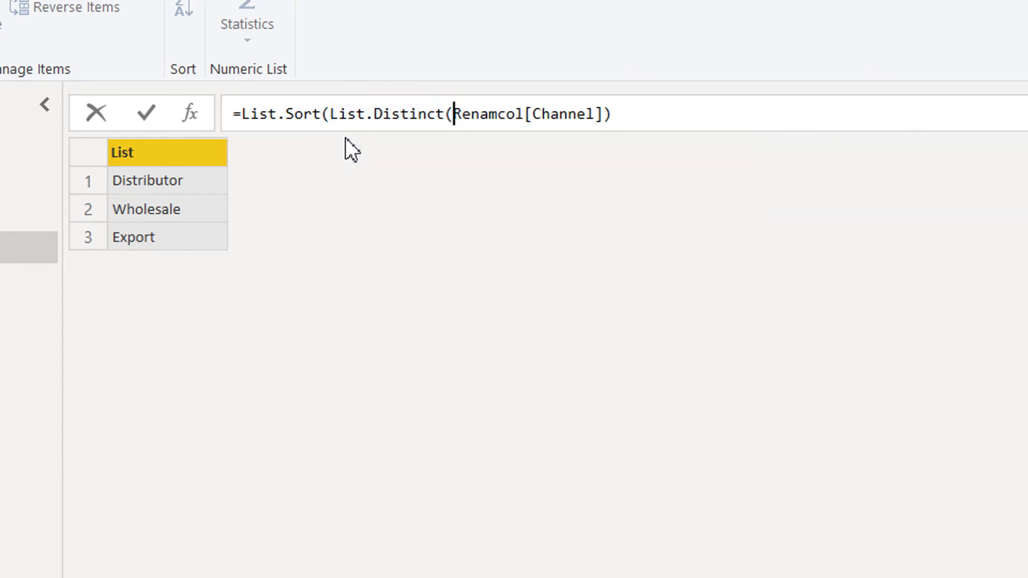
key("Right")
key("Right")
key("Right")
key("Right")
key("Right")
key("Right")
key("Right")
type(")")
key("Return")
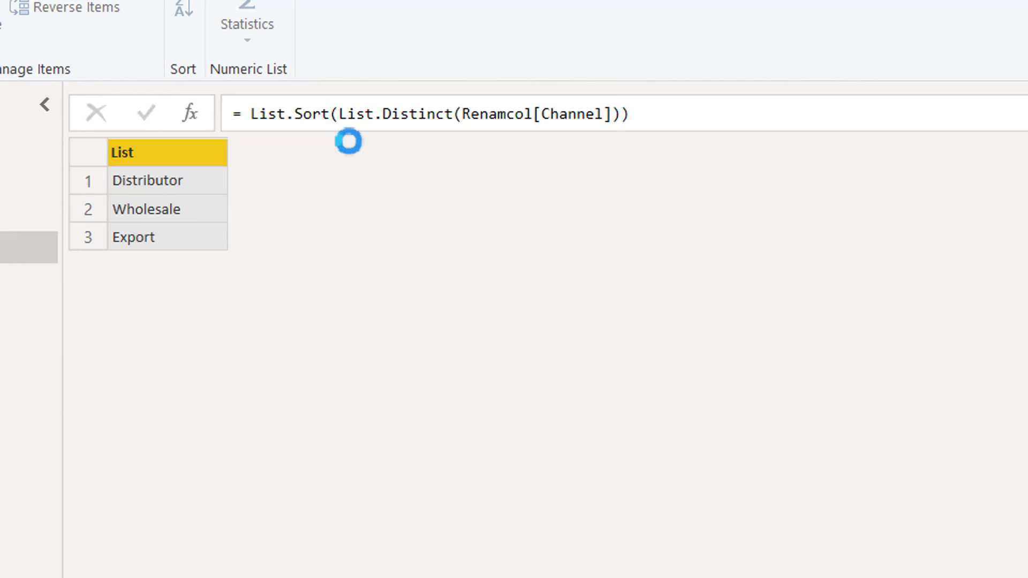